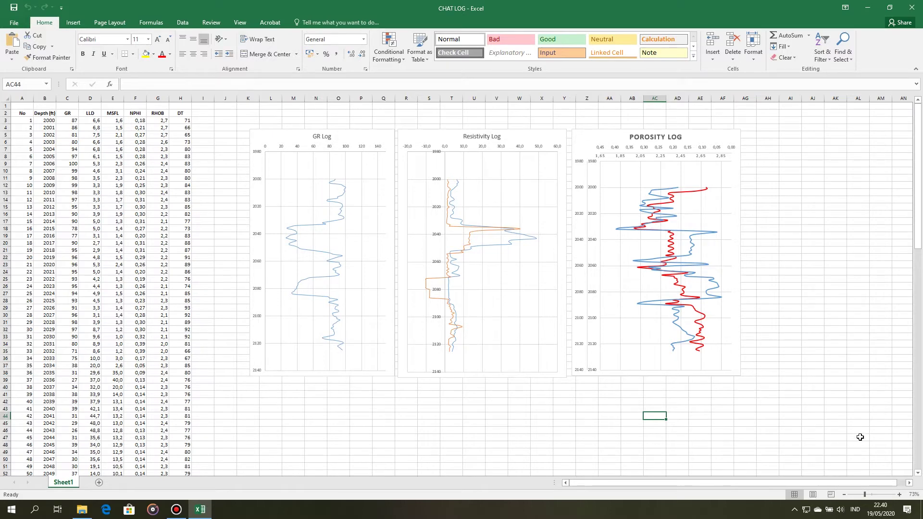
- Zoom the worksheet from 73% to 89% to enlarge the GR, Resistivity and Porosity charts
left_click(867, 497)
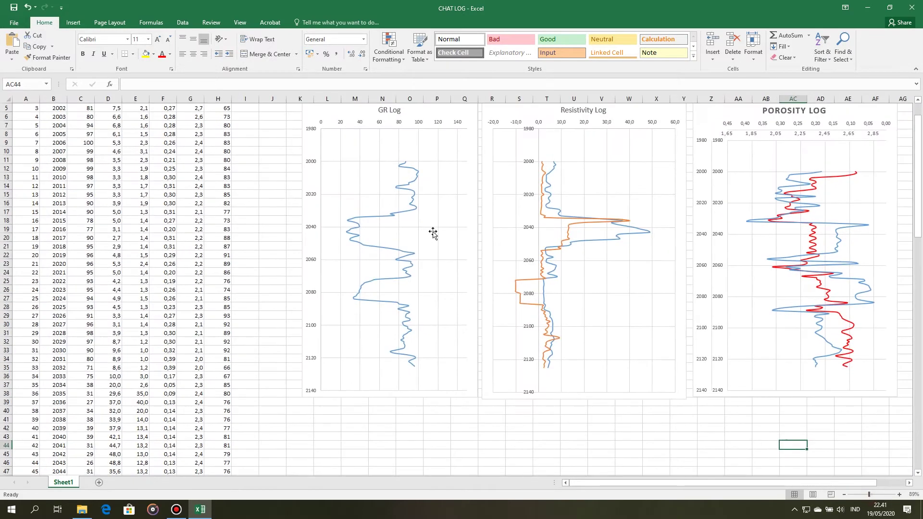
scroll(433, 236, "up", 1)
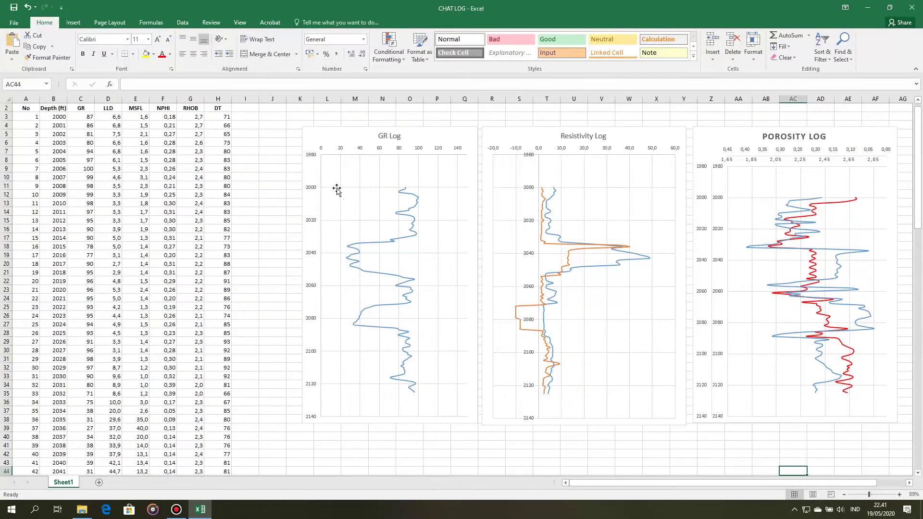
left_click(340, 152)
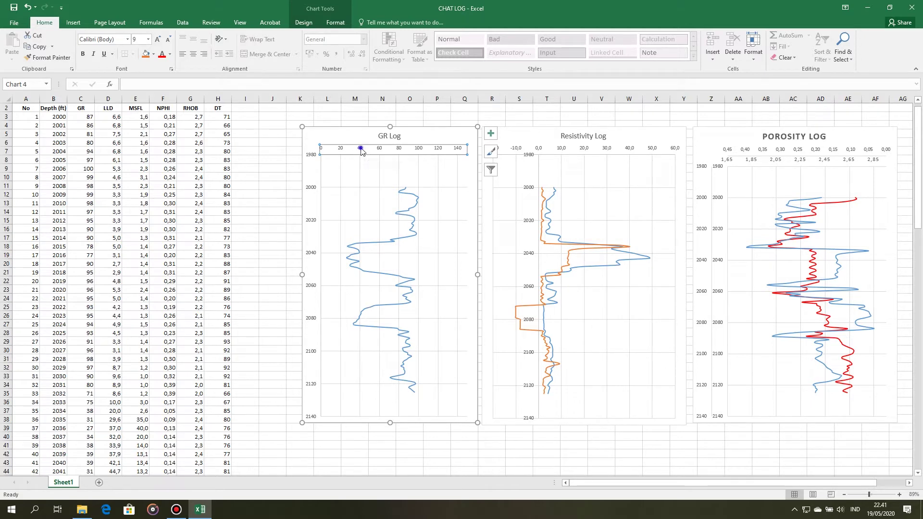
- Add minor vertical gridlines to the GR Log chart's horizontal axis
right_click(364, 150)
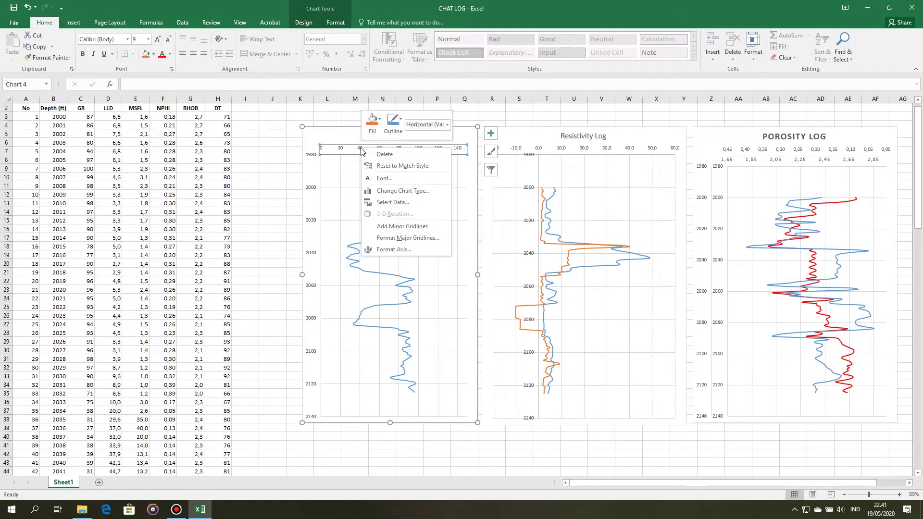
left_click(404, 227)
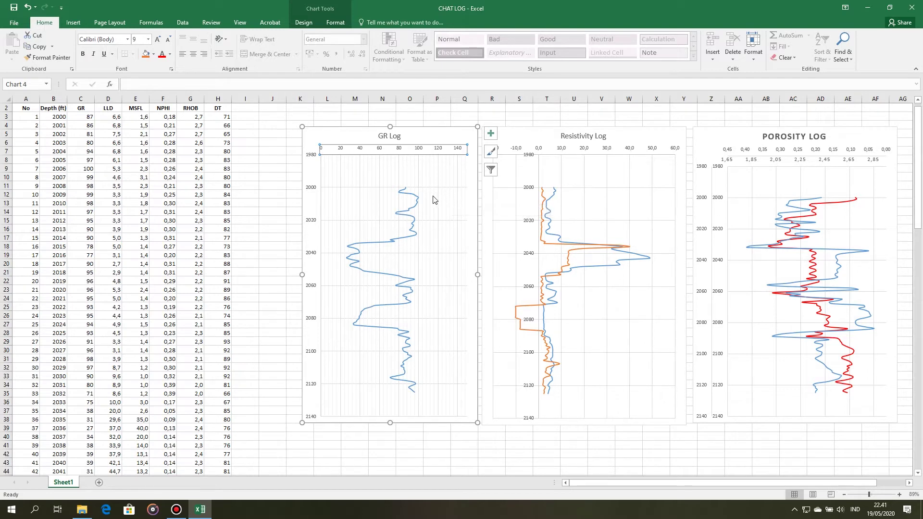
right_click(344, 152)
left_click(342, 147)
left_click(340, 147)
- Color the GR Log minor vertical gridlines solid black
right_click(341, 148)
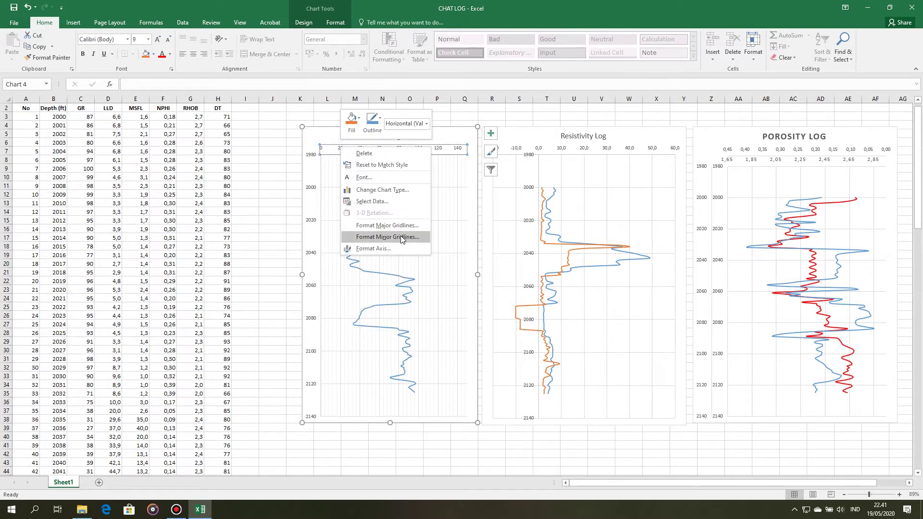
left_click(386, 237)
left_click(902, 221)
left_click(856, 243)
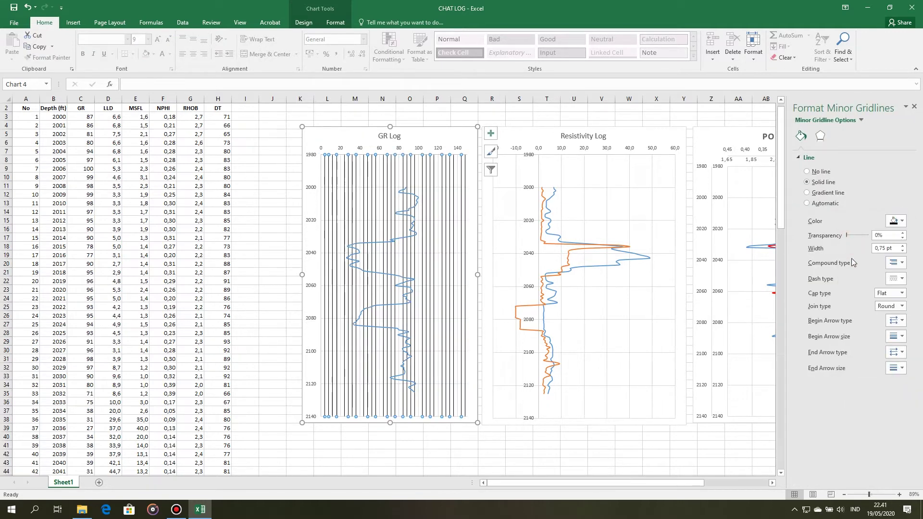
left_click(281, 265)
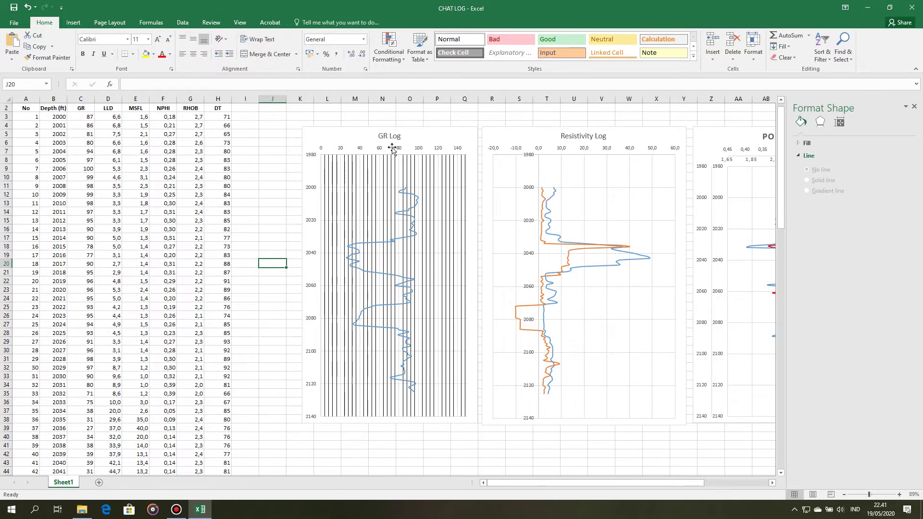
left_click(341, 181)
- Make the GR Log major vertical gridlines solid black and widen them to 1.25 pt
right_click(341, 177)
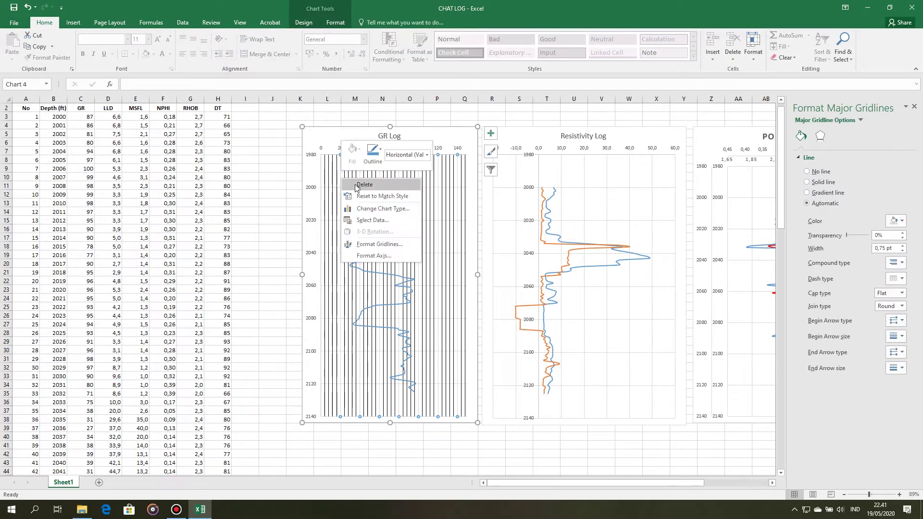
left_click(384, 244)
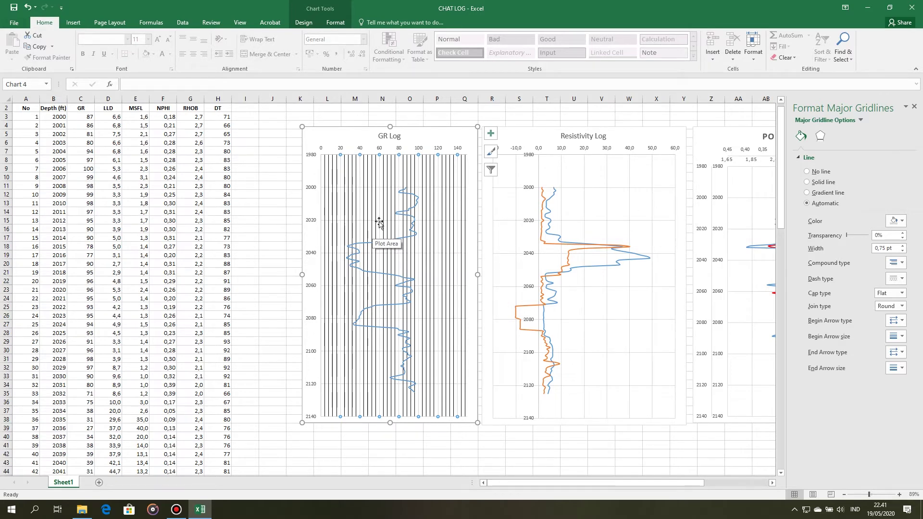
right_click(340, 192)
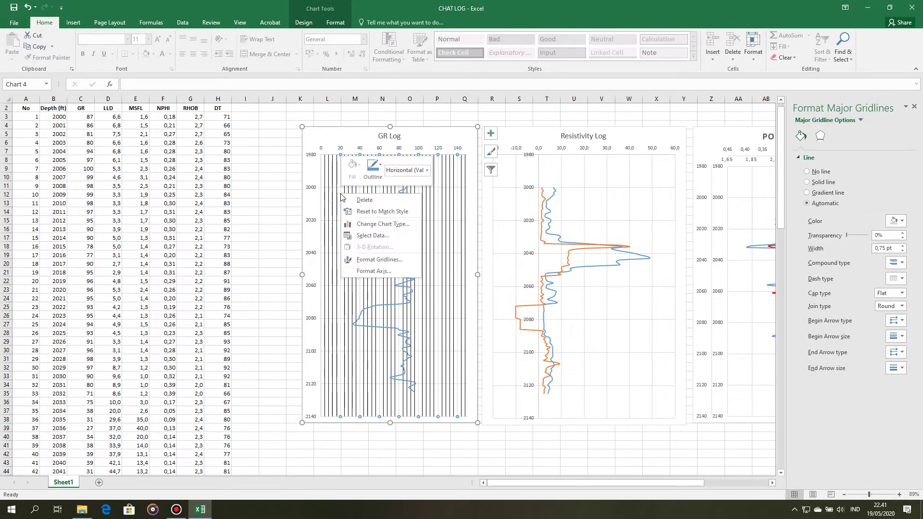
left_click(385, 261)
left_click(896, 220)
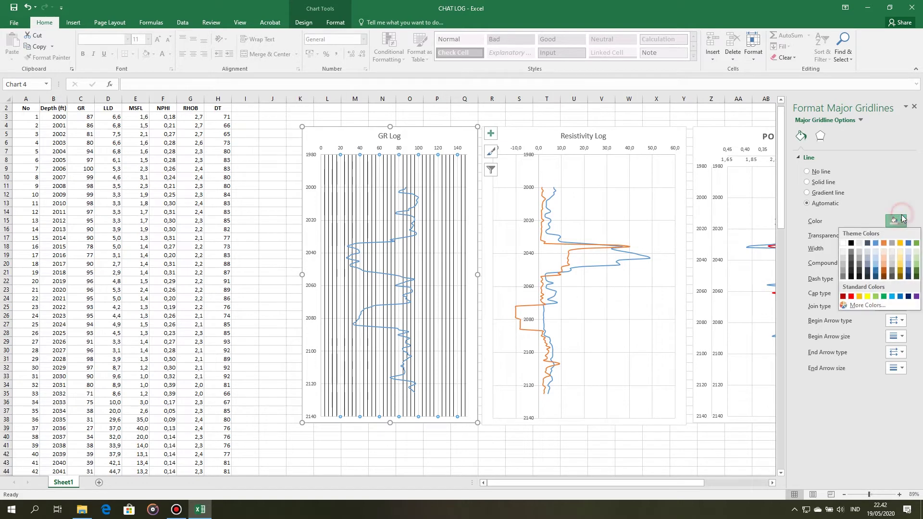
left_click(851, 242)
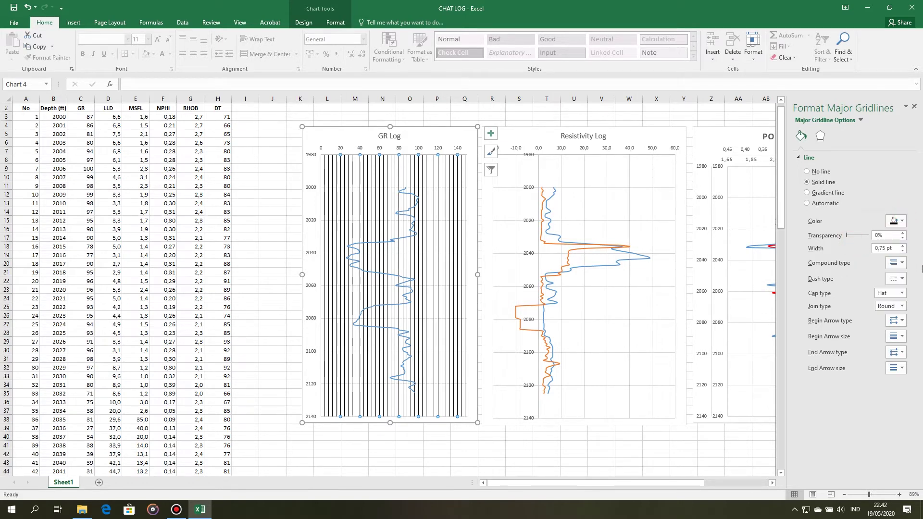
left_click(902, 246)
left_click(902, 246)
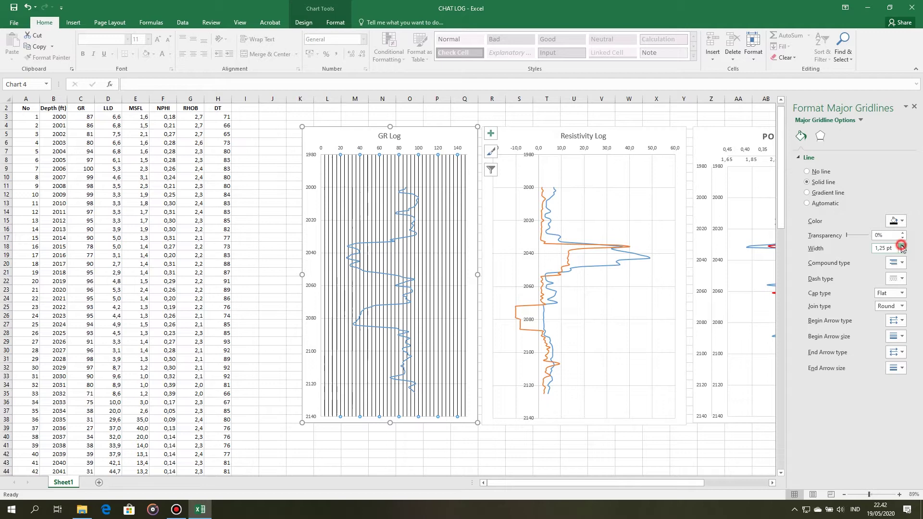
left_click(407, 446)
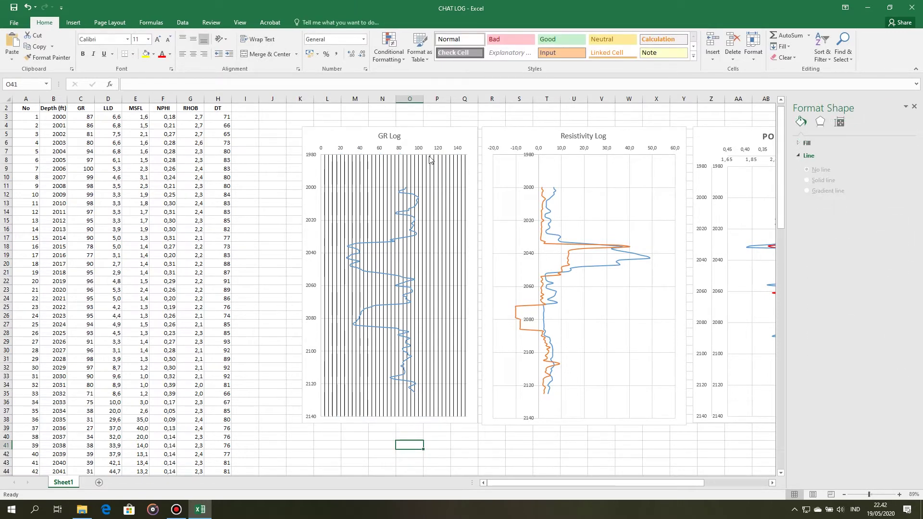
- Adjust the GR Log major gridline width, settling on 1.5 pt
left_click(341, 160)
left_click(341, 159)
right_click(336, 149)
key("Escape")
left_click(340, 149)
right_click(339, 149)
left_click(386, 227)
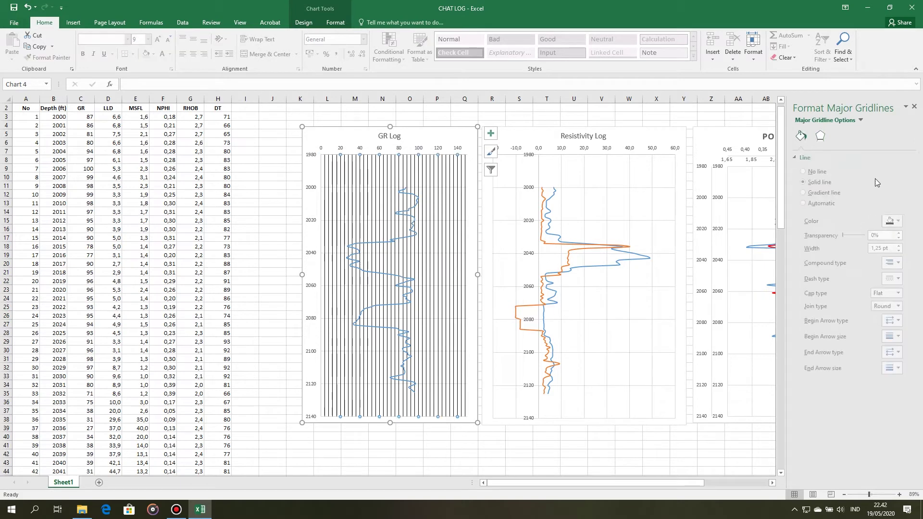
left_click(902, 246)
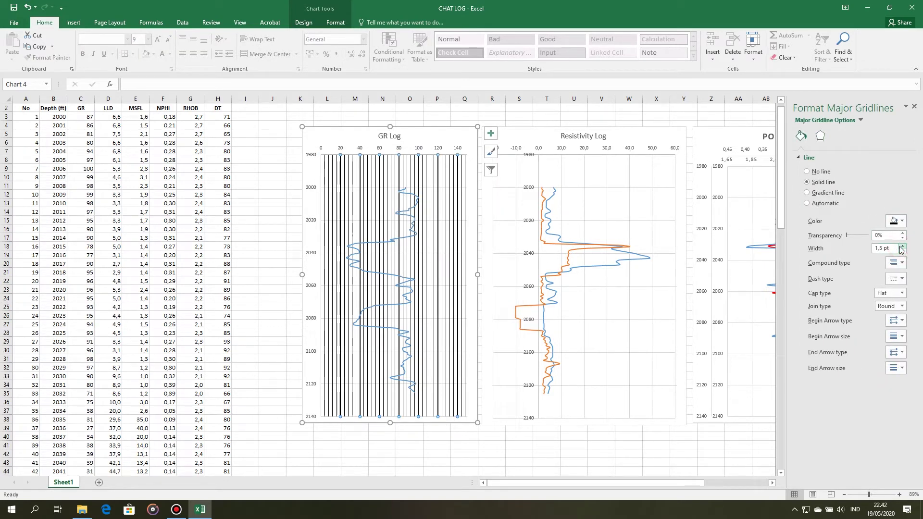
left_click(902, 252)
left_click(902, 245)
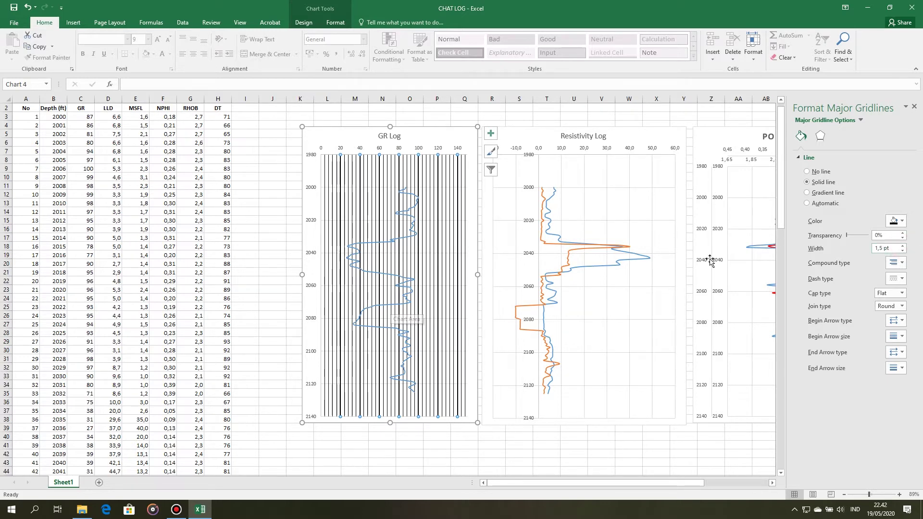
left_click(902, 252)
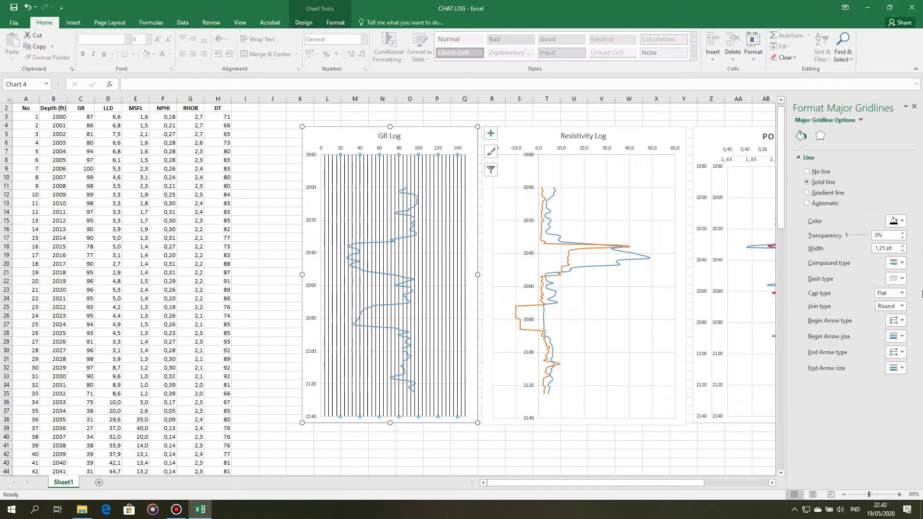
left_click(902, 246)
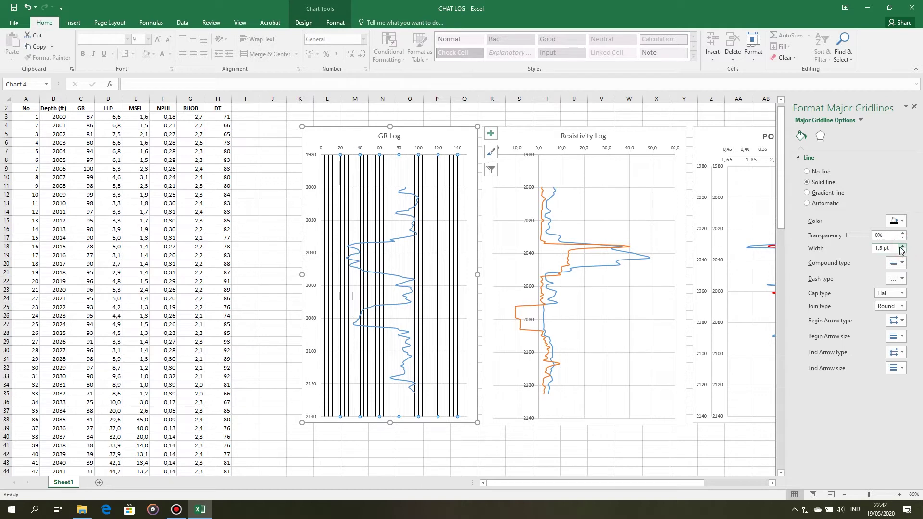
left_click(267, 218)
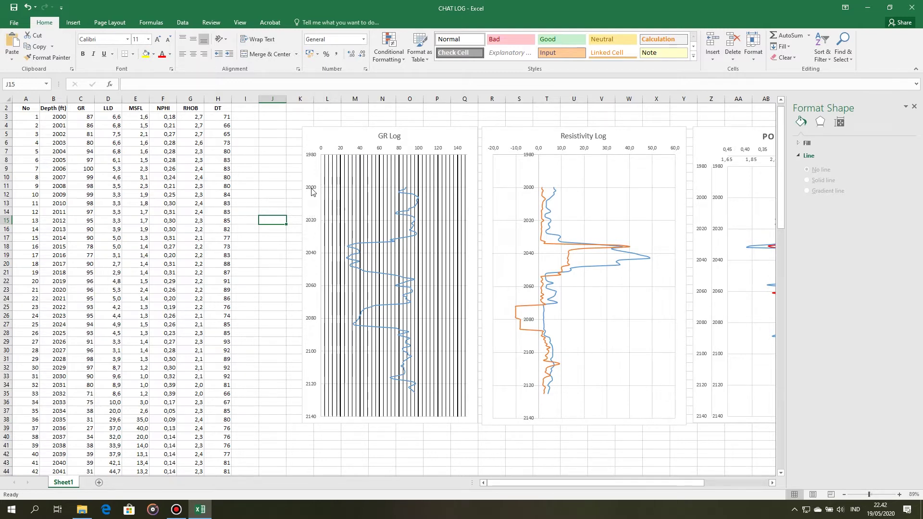
- Add minor gridlines along the GR Log depth axis and color them black
left_click(312, 192)
right_click(312, 190)
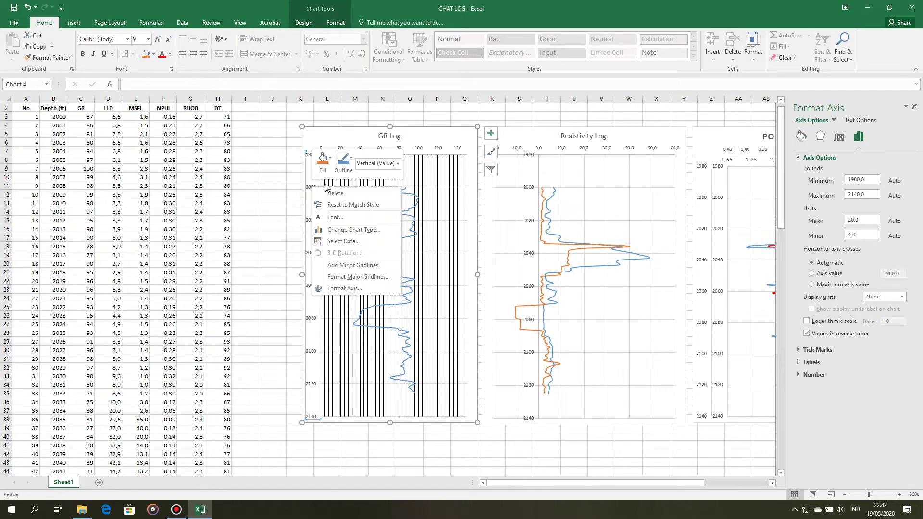
left_click(359, 270)
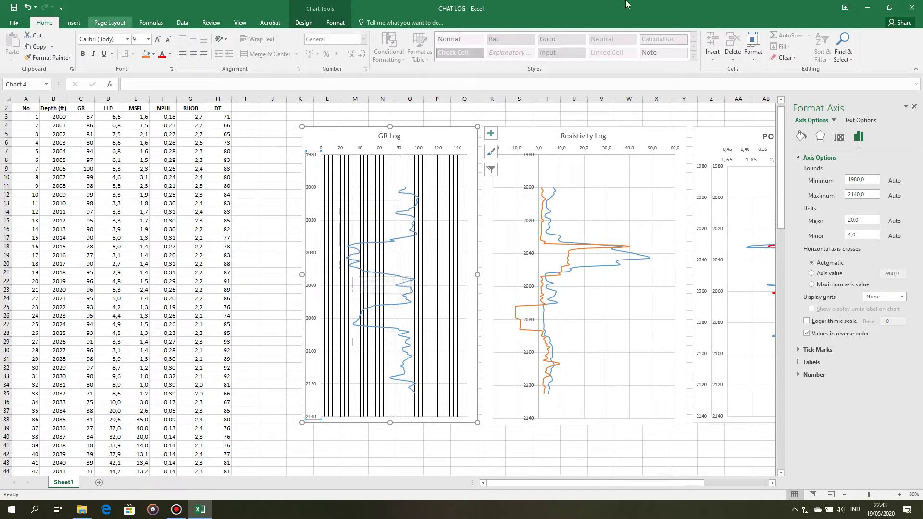
right_click(311, 156)
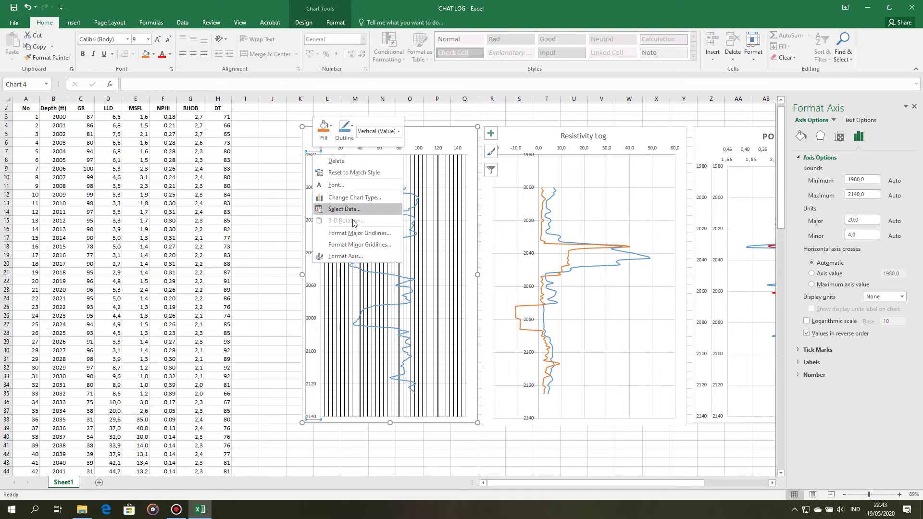
left_click(361, 246)
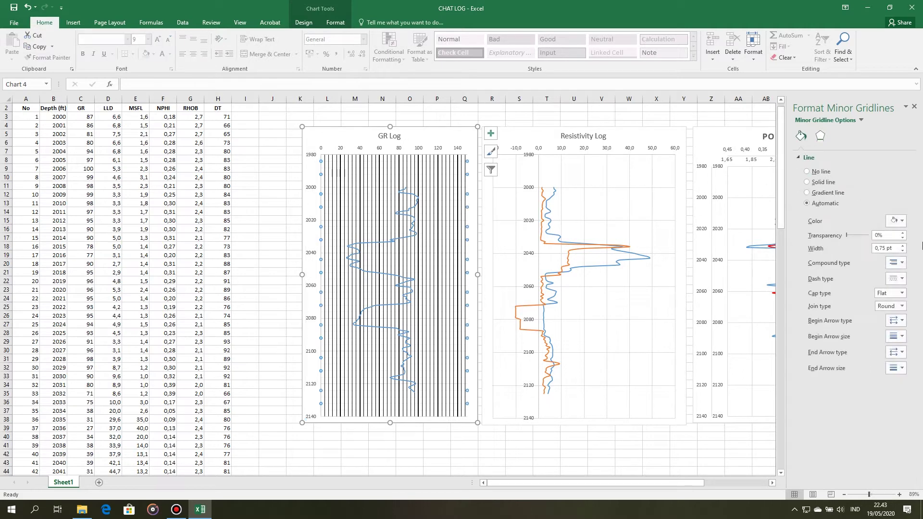
left_click(903, 222)
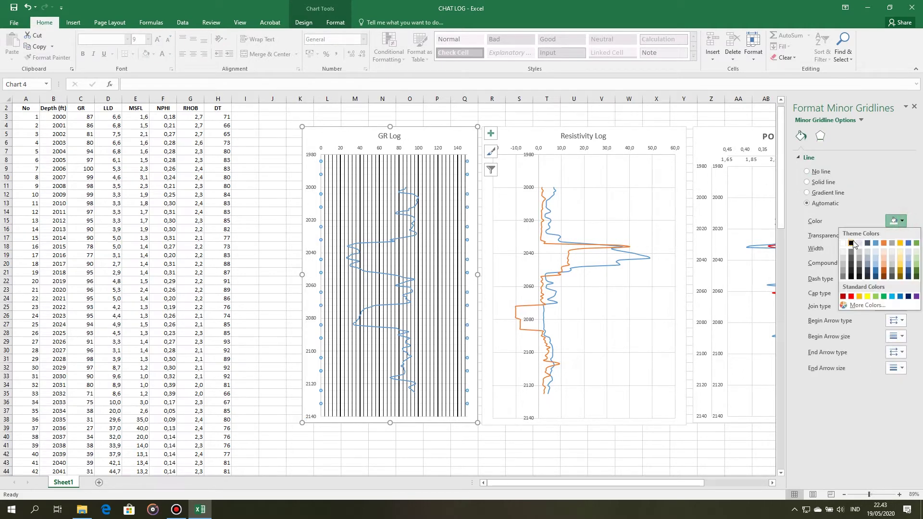
left_click(851, 243)
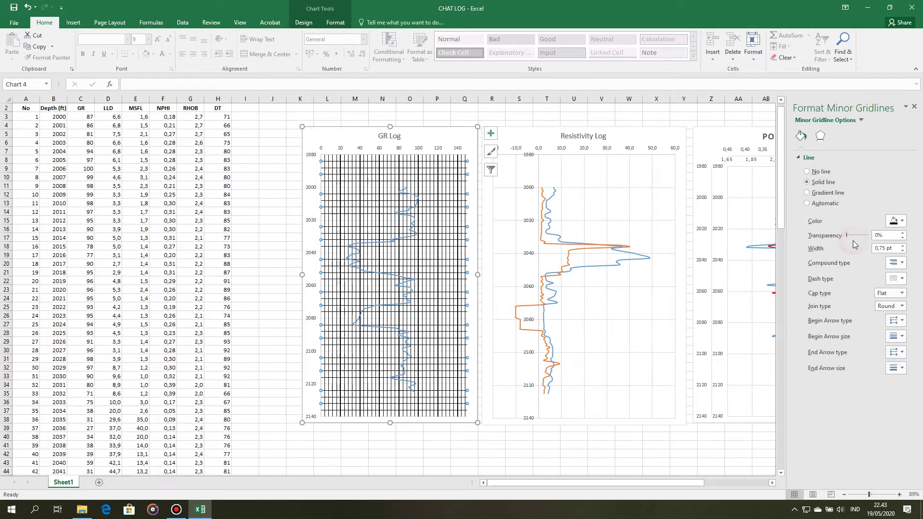
left_click(464, 462)
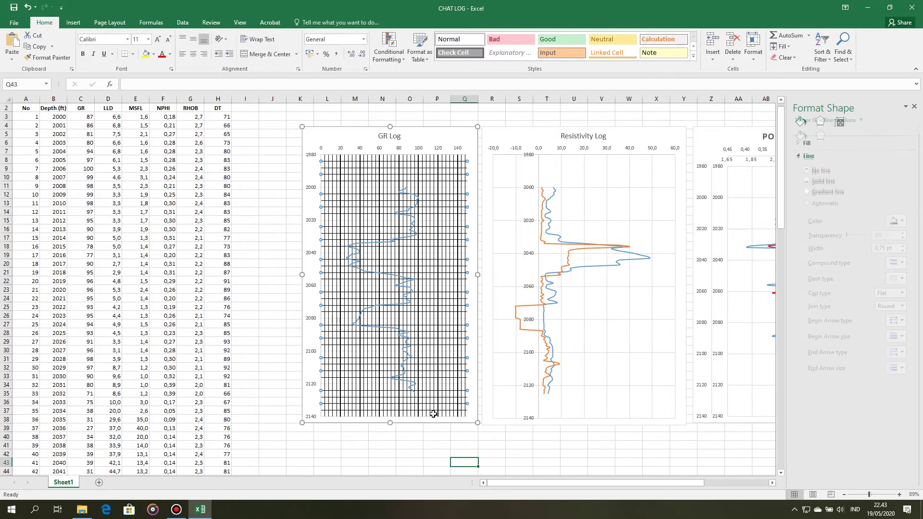
- Make the GR Log horizontal major gridlines solid black, 1.5 pt thick
left_click(312, 154)
right_click(313, 155)
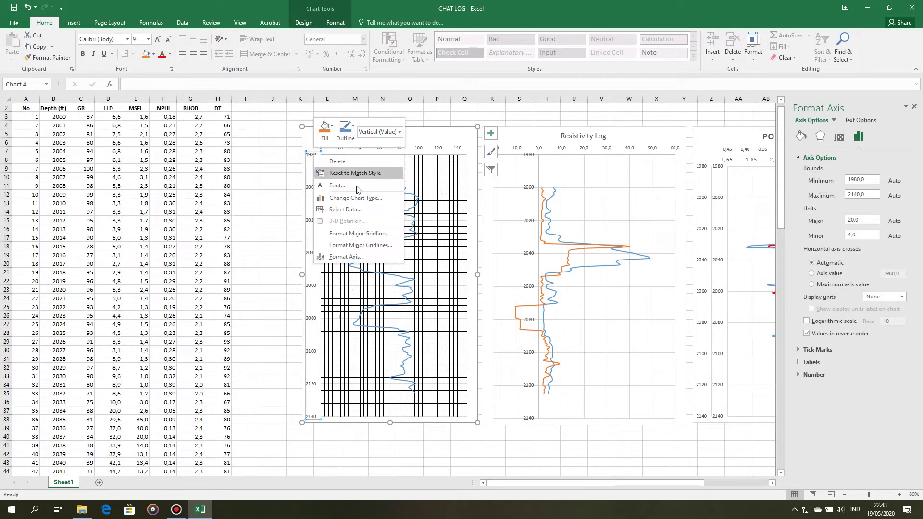
left_click(353, 234)
left_click(353, 237)
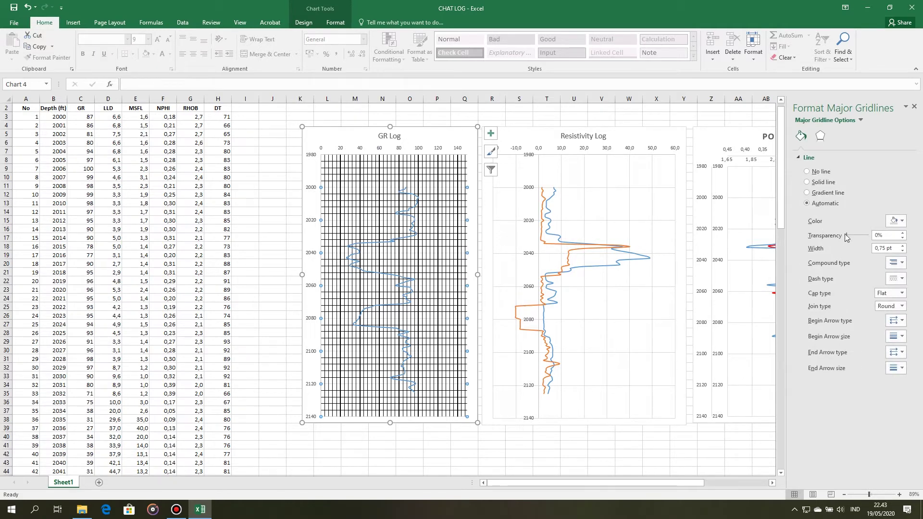
left_click(902, 222)
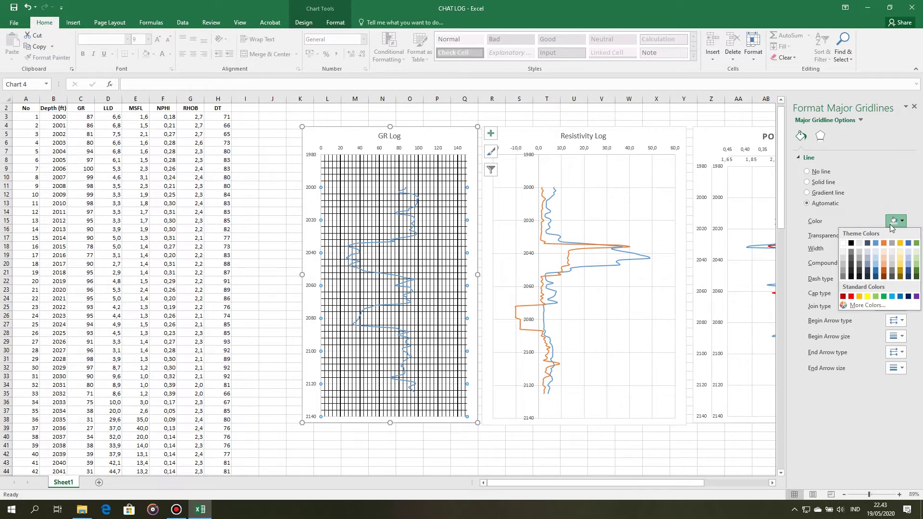
left_click(851, 245)
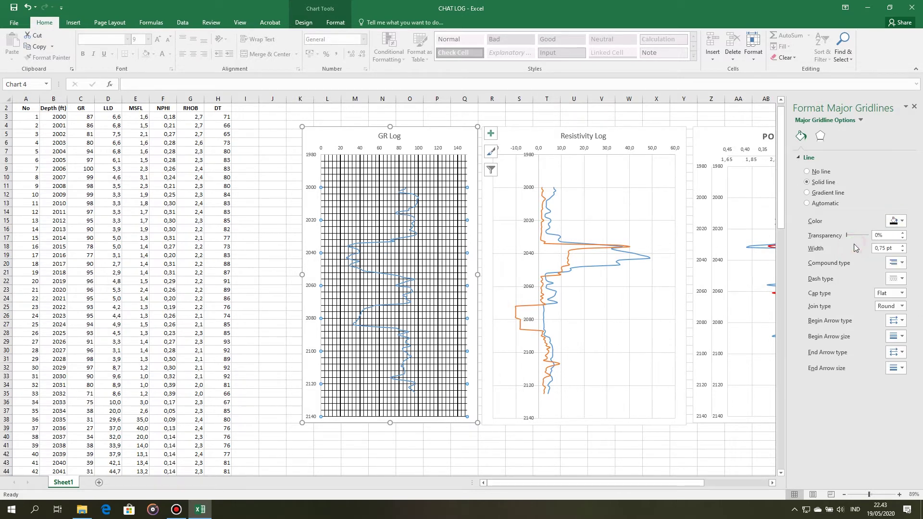
left_click(902, 246)
left_click(902, 246)
left_click(903, 246)
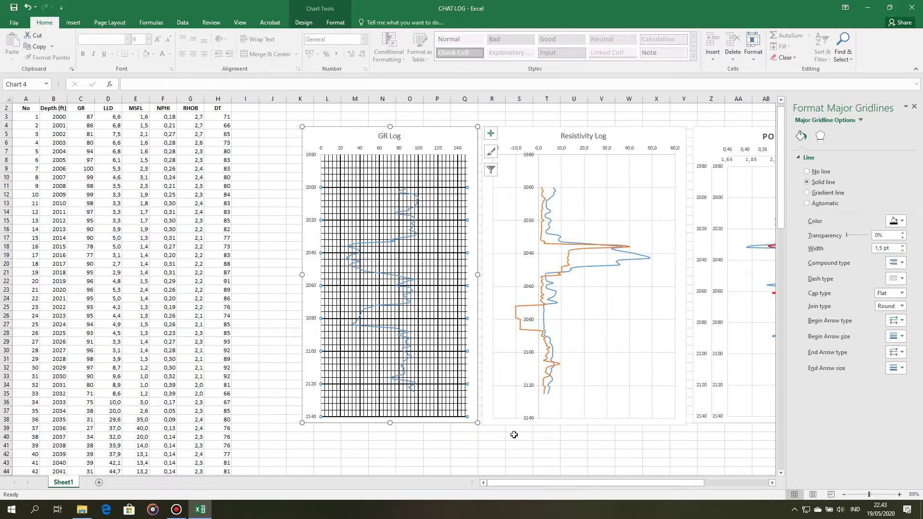
left_click(521, 463)
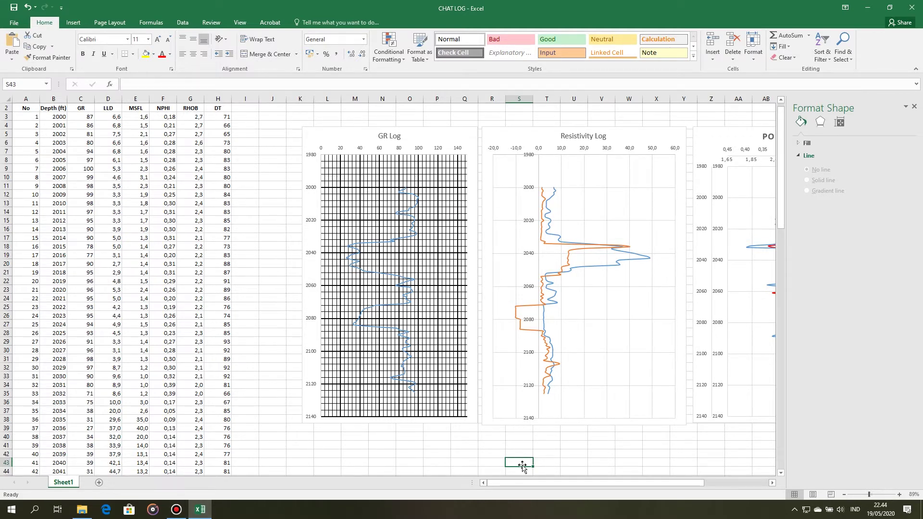
- Scroll the sheet right until the whole Porosity Log chart is visible
left_click_drag(527, 485, 596, 480)
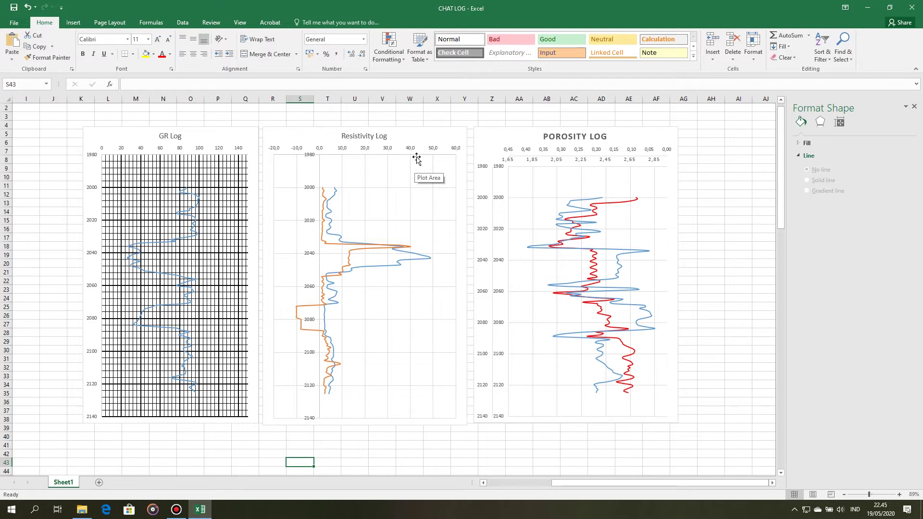
- Switch the Resistivity Log horizontal axis to a logarithmic scale, dismissing the negative-values warning
double_click(409, 149)
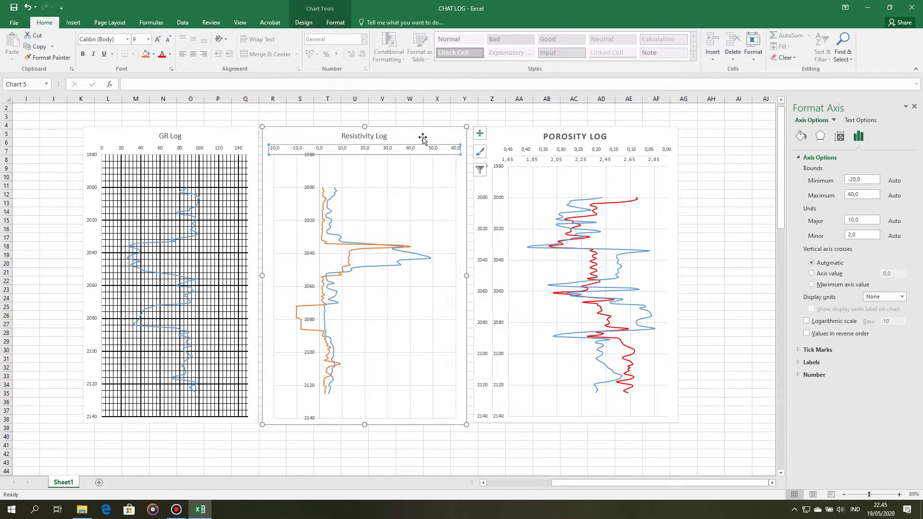
left_click(459, 218)
left_click(409, 149)
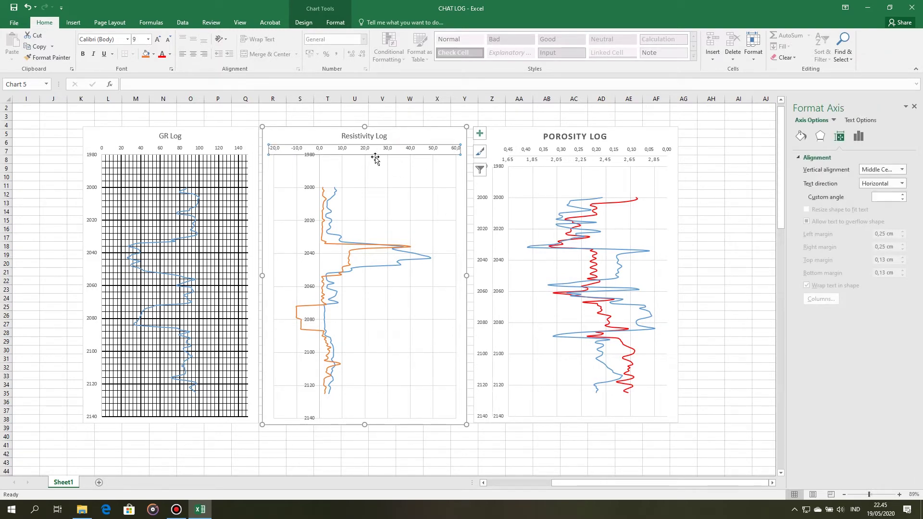
right_click(413, 150)
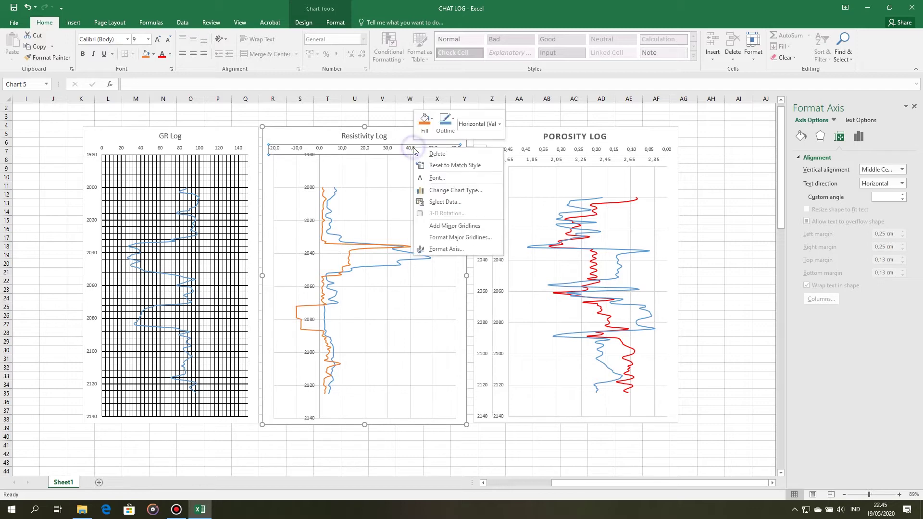
left_click(446, 249)
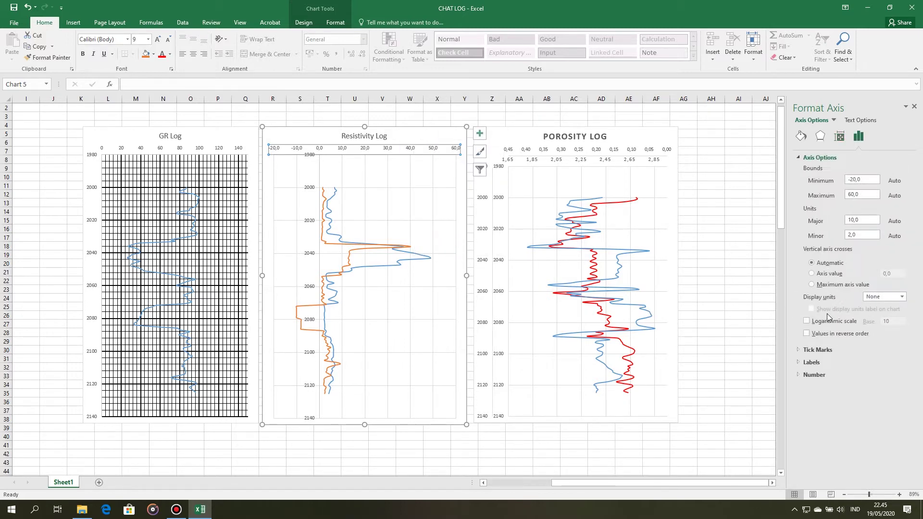
left_click(820, 322)
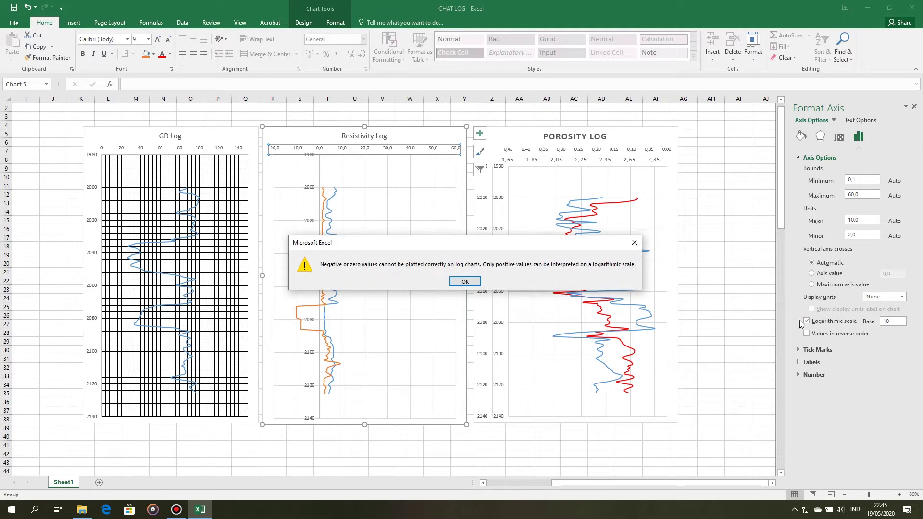
left_click(466, 282)
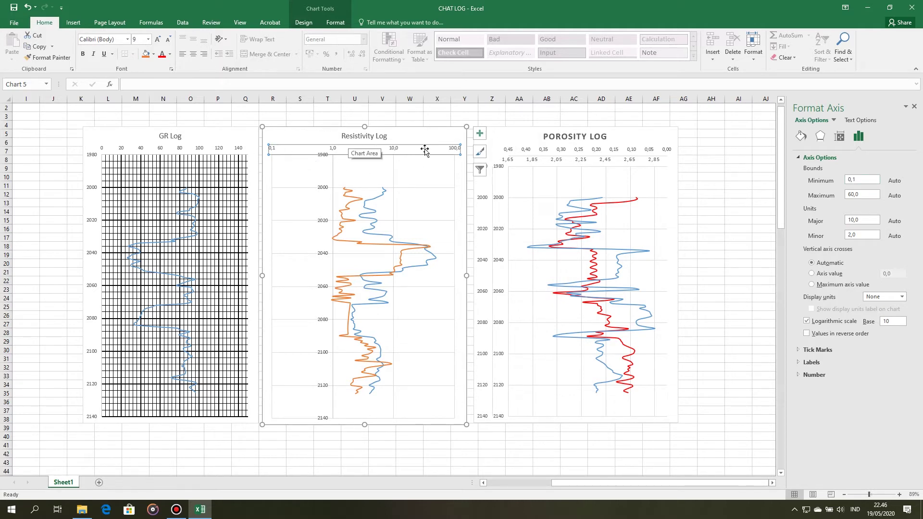
left_click_drag(865, 179, 832, 188)
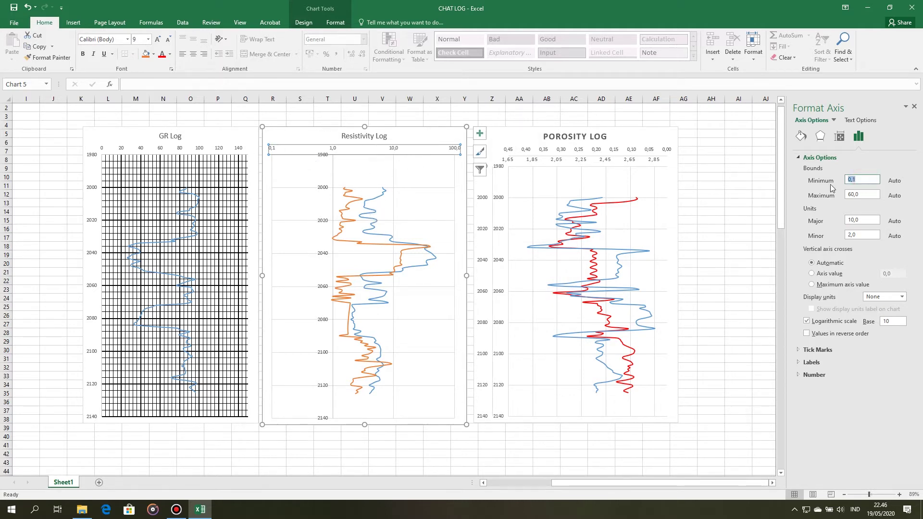
- Set the Resistivity Log axis bounds to minimum 0.2 and maximum 2000
type("0")
key("Return")
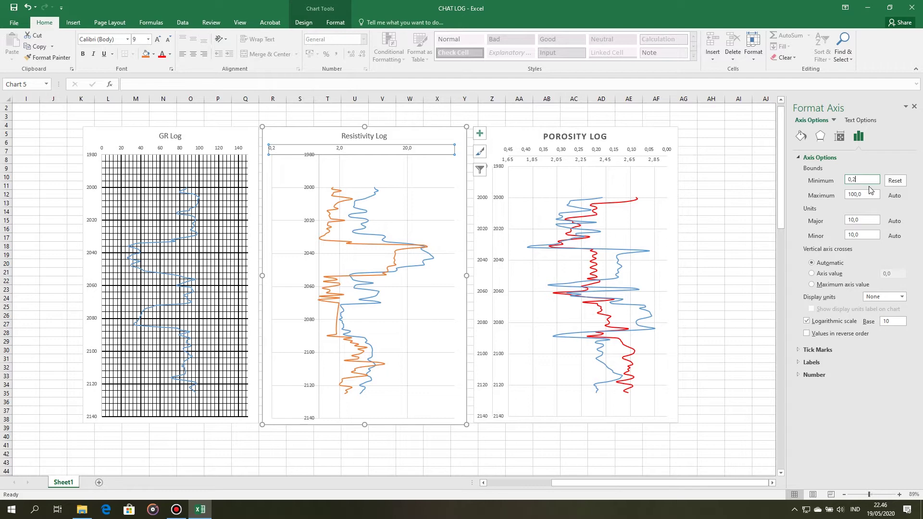
key("Tab")
key("BackSpace")
key("Return")
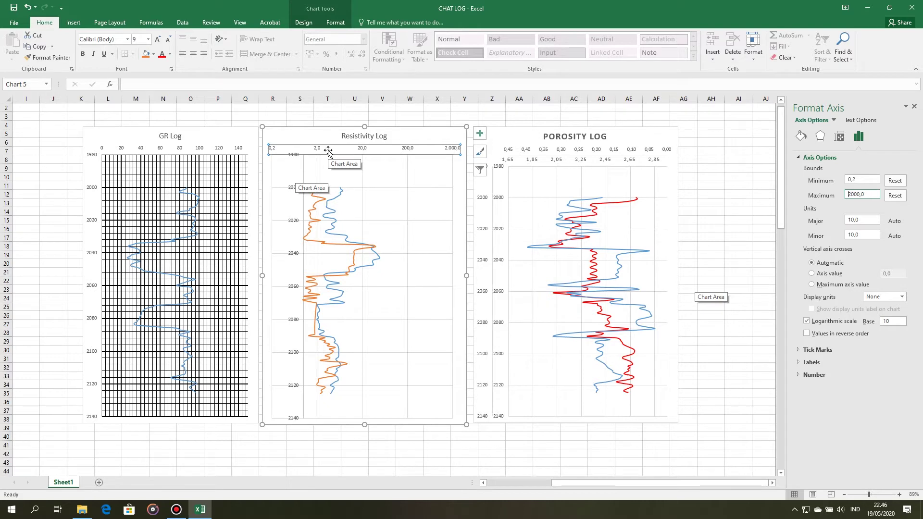
right_click(365, 151)
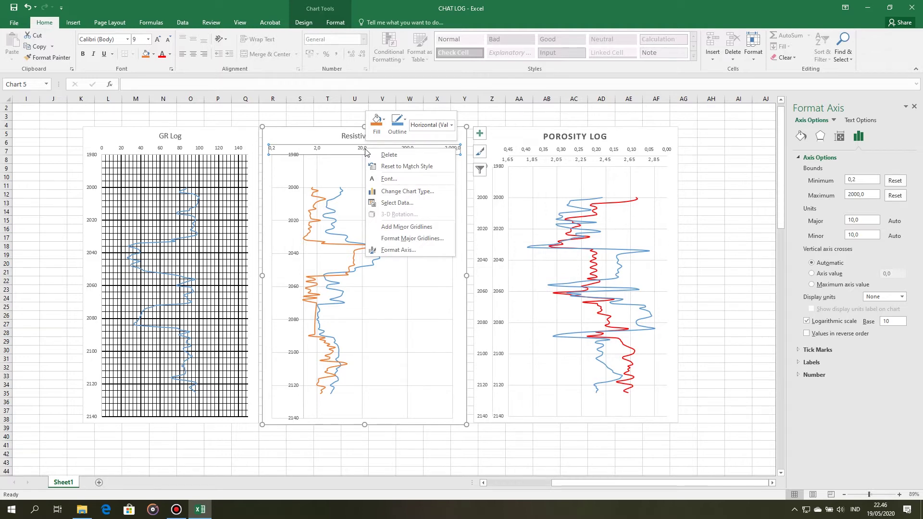
- Add minor vertical gridlines along the Resistivity Log's logarithmic axis
left_click(397, 227)
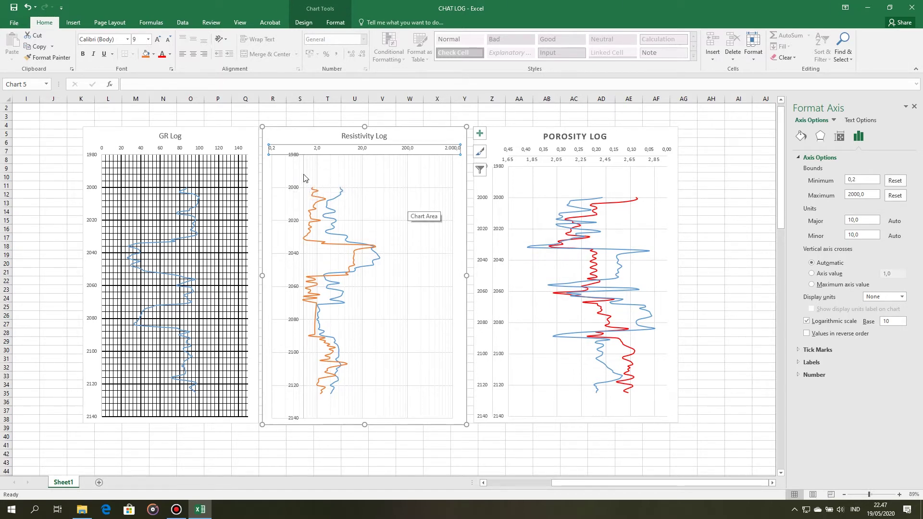
left_click(306, 155)
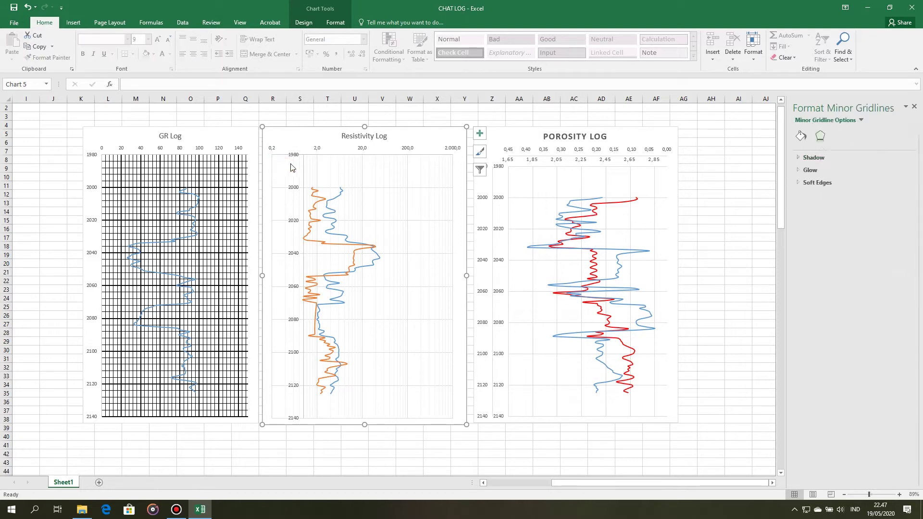
- Color the Resistivity Log's vertical minor gridlines dark solid black
left_click(319, 152)
right_click(318, 152)
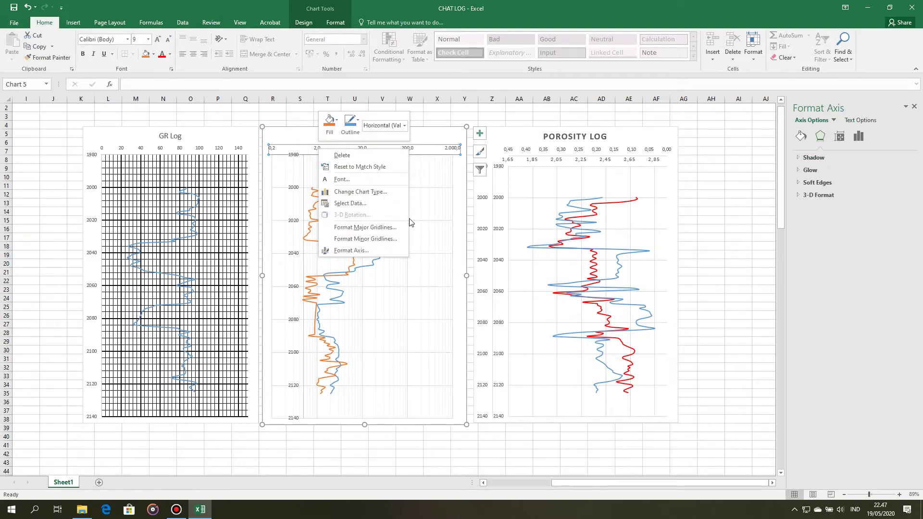
left_click(367, 239)
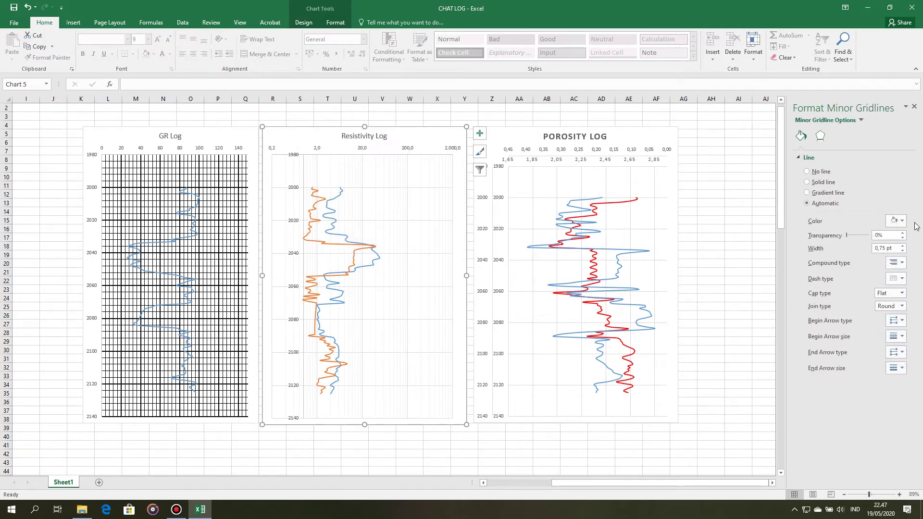
left_click(895, 221)
left_click(849, 246)
left_click(317, 161)
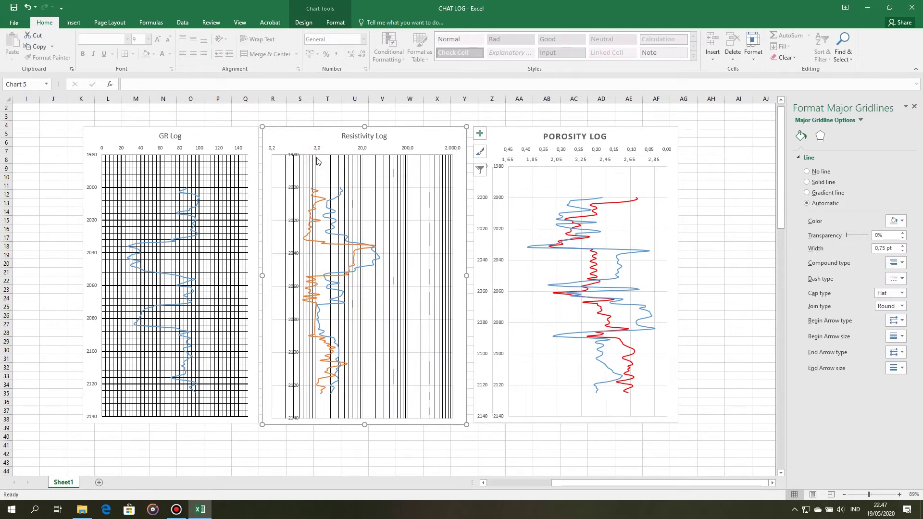
- Make the Resistivity Log's vertical major gridlines solid black, 1.5 pt thick
left_click(319, 149)
right_click(319, 149)
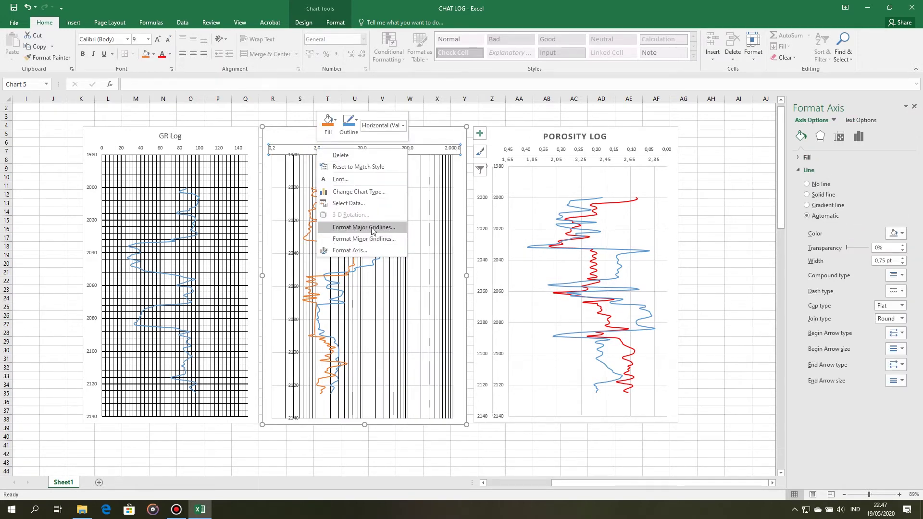
left_click(371, 228)
left_click(895, 220)
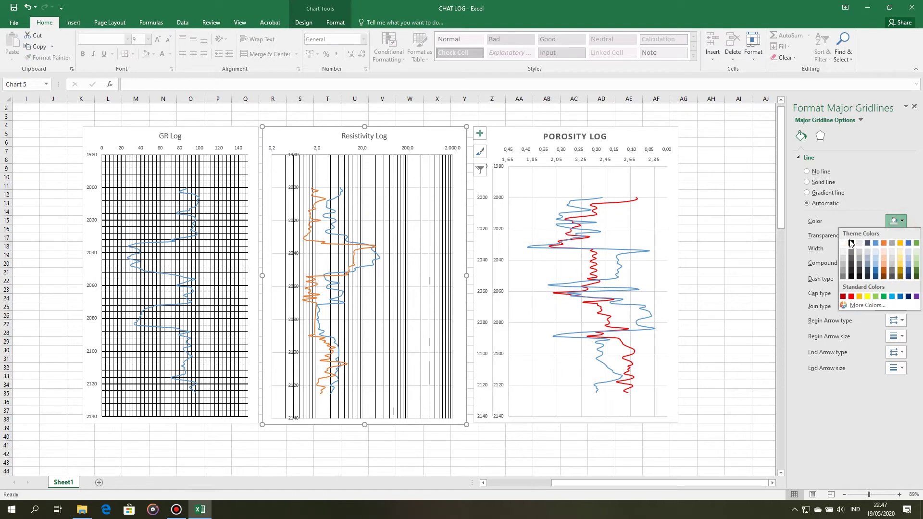
left_click(851, 243)
left_click(903, 246)
left_click(903, 246)
left_click(903, 246)
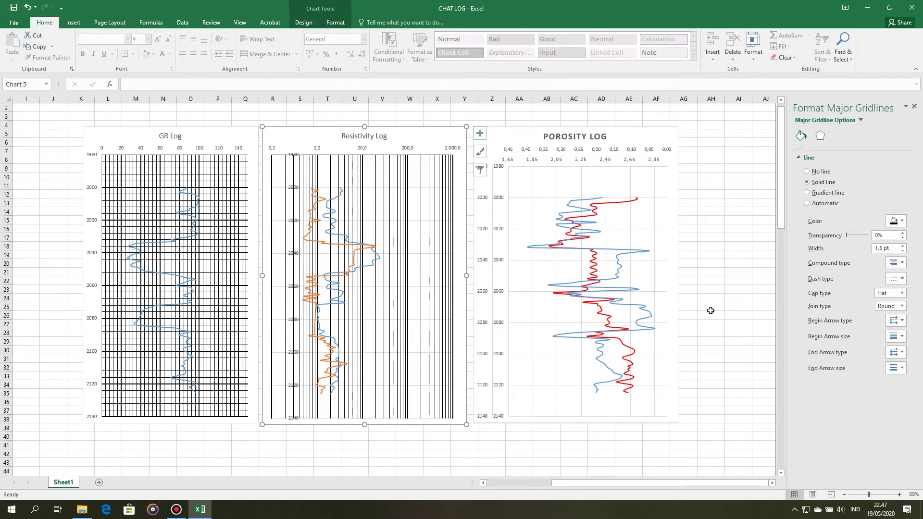
left_click(623, 469)
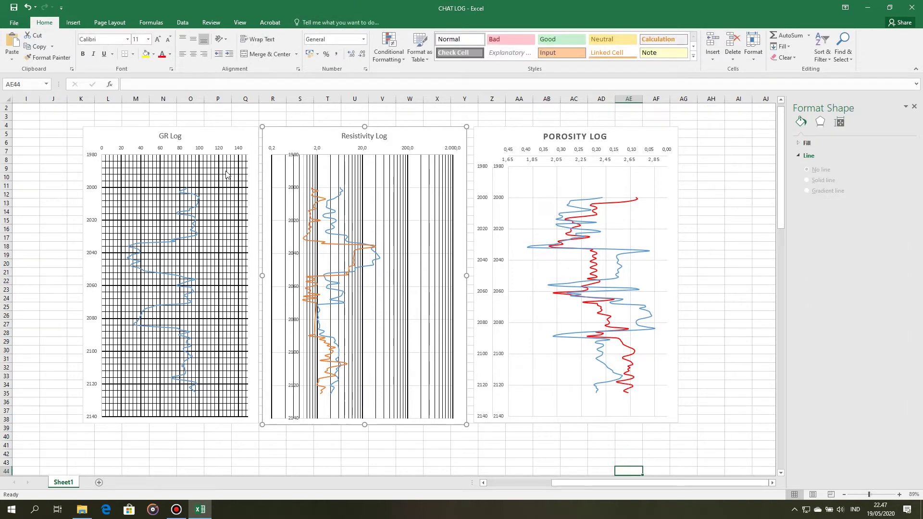
left_click(292, 155)
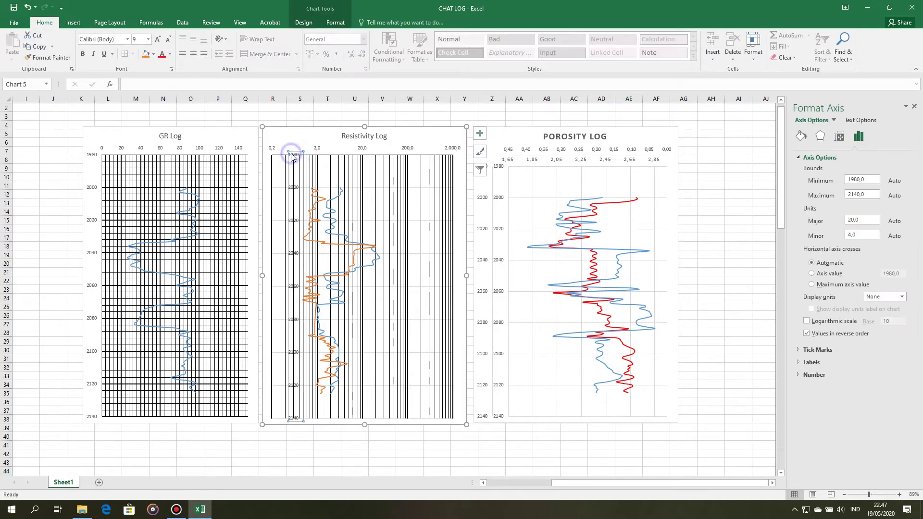
- Add minor gridlines along the Resistivity Log depth axis
right_click(293, 155)
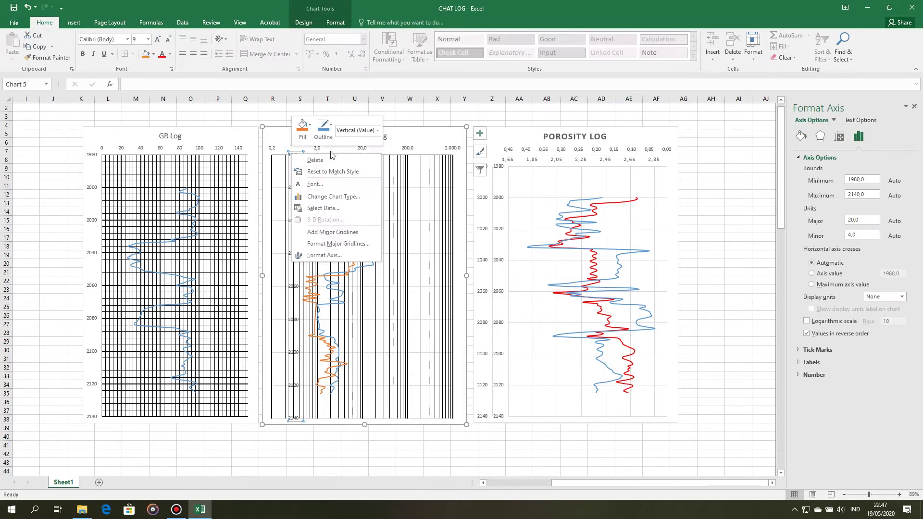
left_click(343, 232)
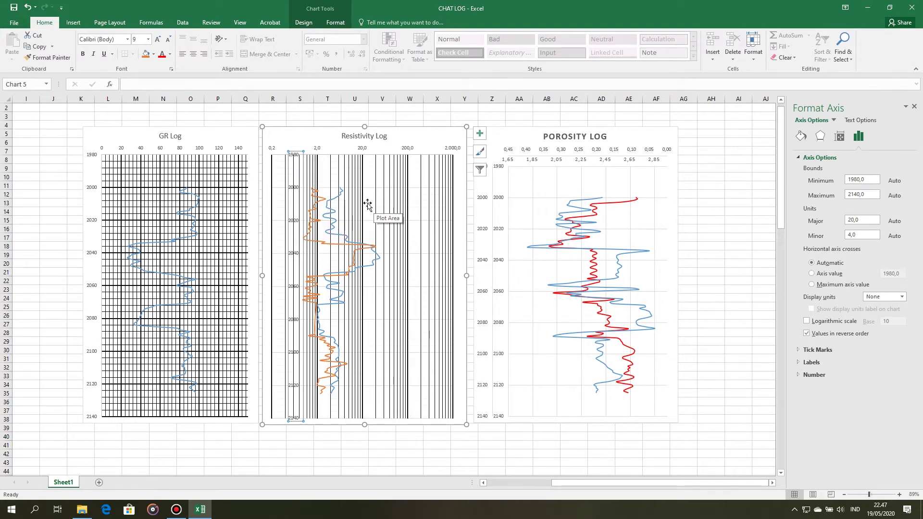
left_click(324, 167)
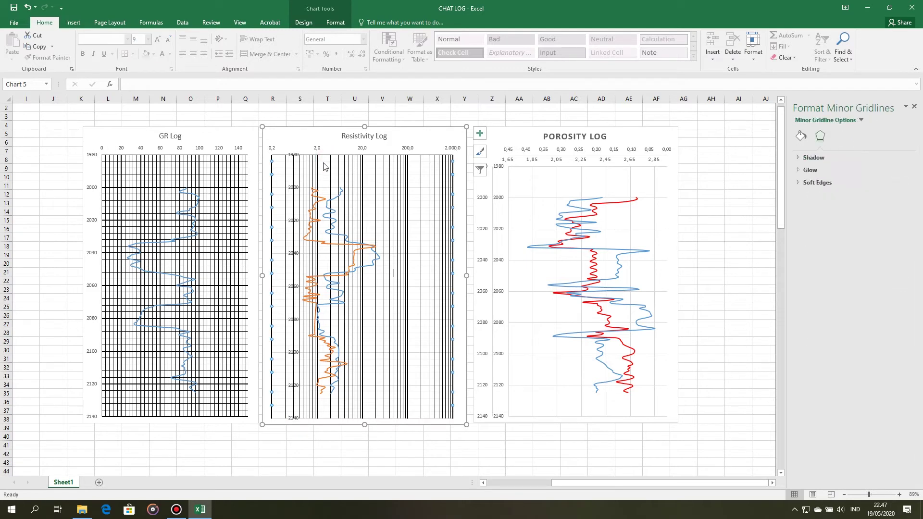
- Make the Resistivity Log horizontal major gridlines solid black
left_click(297, 155)
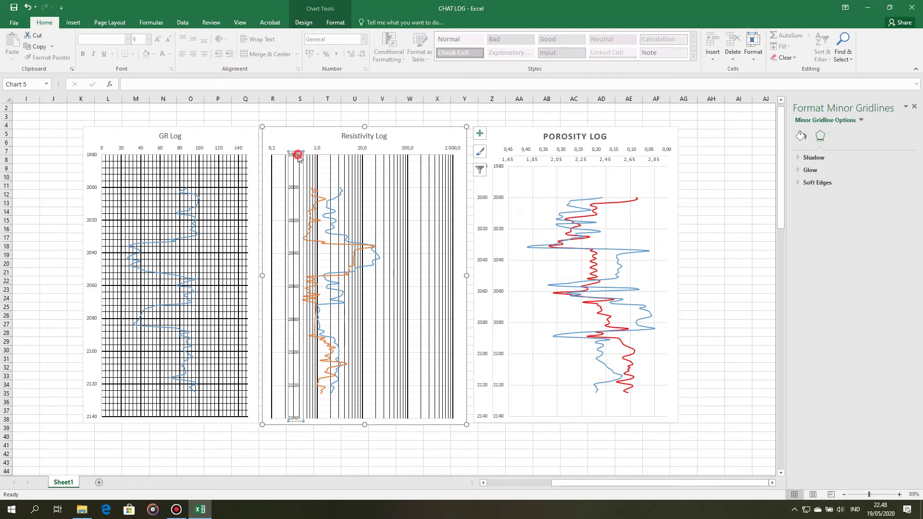
right_click(297, 157)
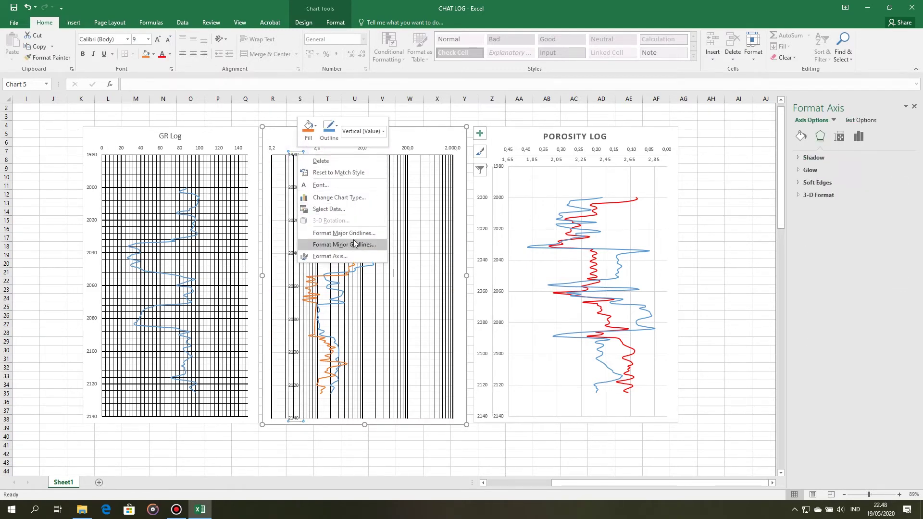
left_click(352, 233)
left_click(801, 136)
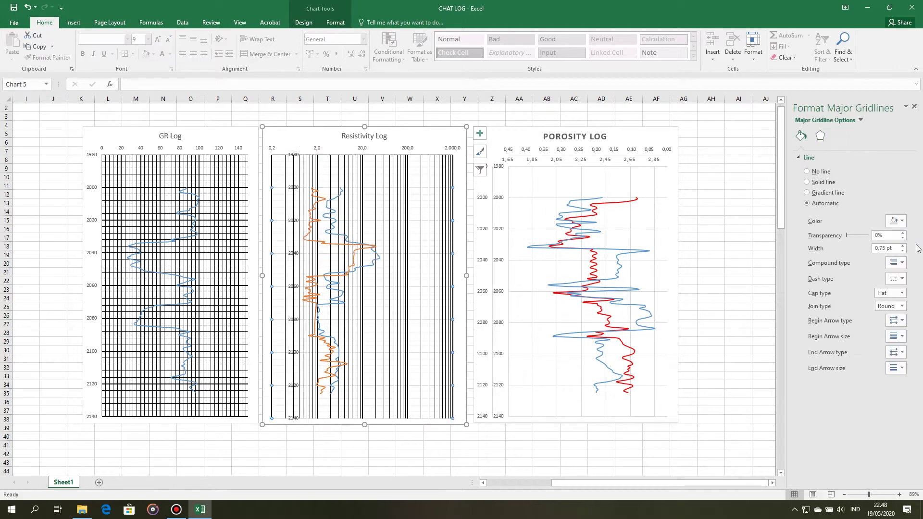
left_click(895, 221)
left_click(849, 244)
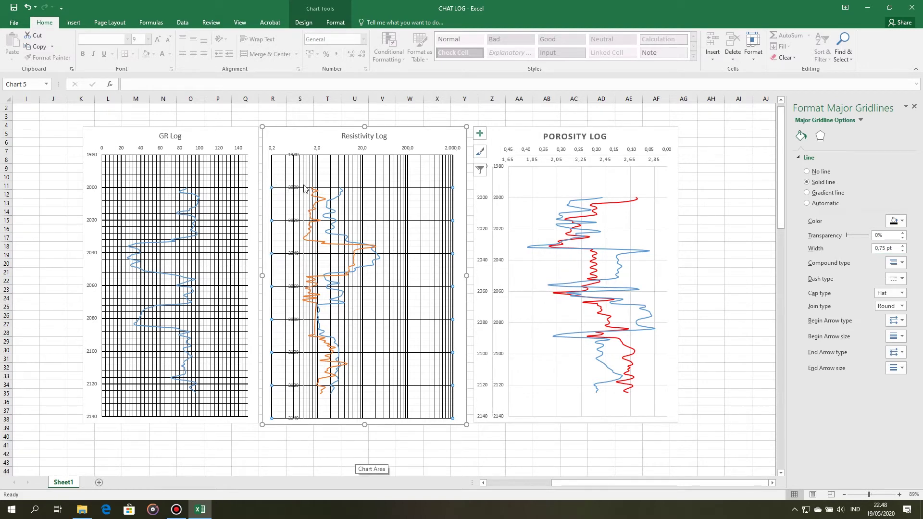
- Color the Resistivity Log horizontal minor gridlines black
left_click(279, 175)
right_click(280, 175)
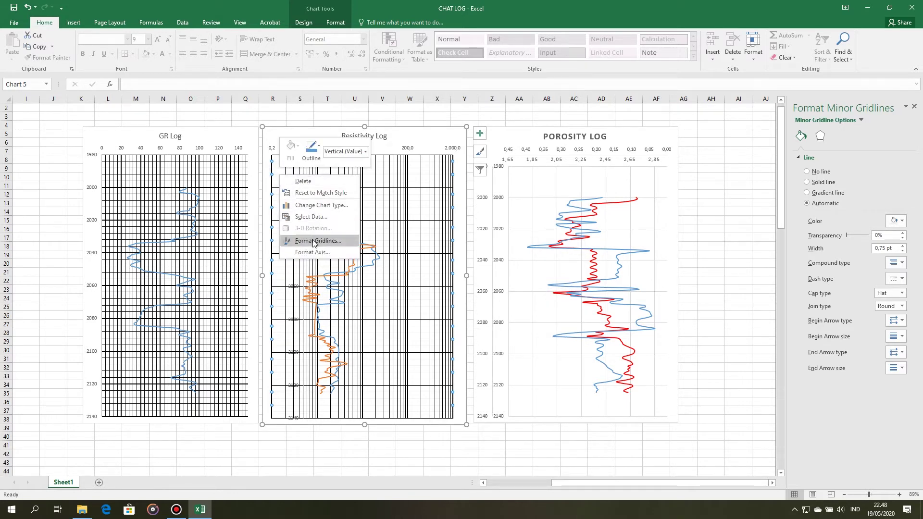
left_click(312, 240)
left_click(294, 155)
right_click(293, 155)
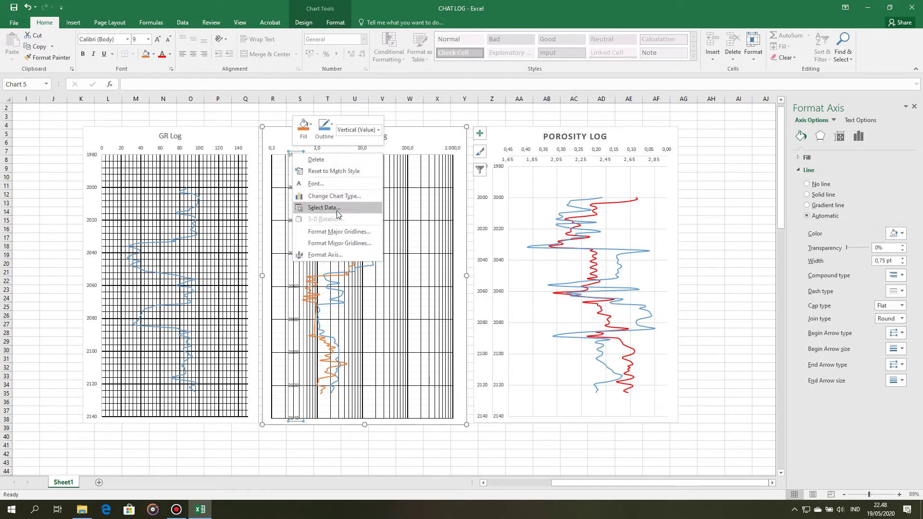
left_click(341, 243)
left_click(895, 220)
left_click(851, 244)
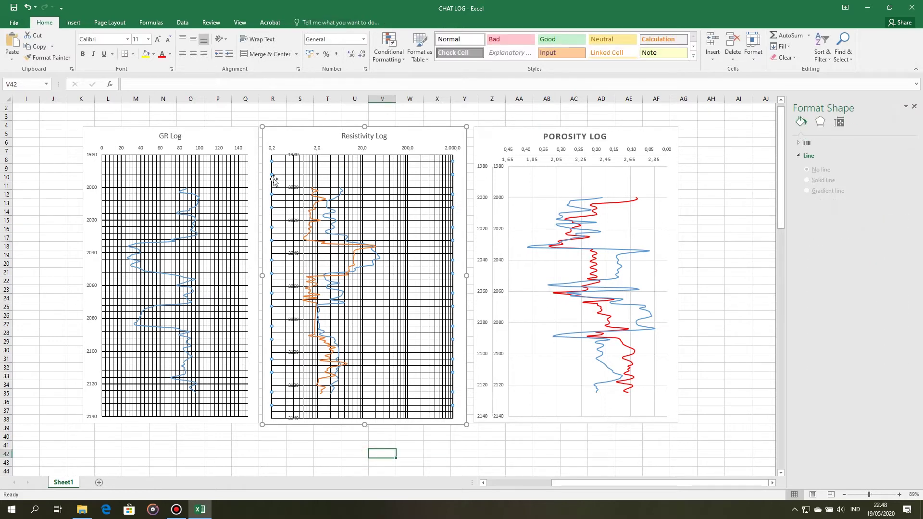
- Thicken the Resistivity Log horizontal major gridlines to 1.25 pt
left_click(294, 155)
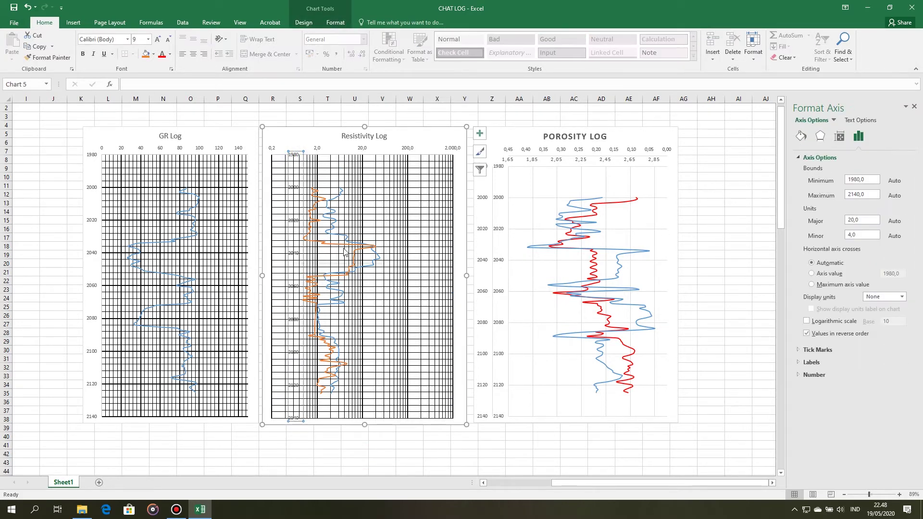
right_click(295, 156)
left_click(344, 236)
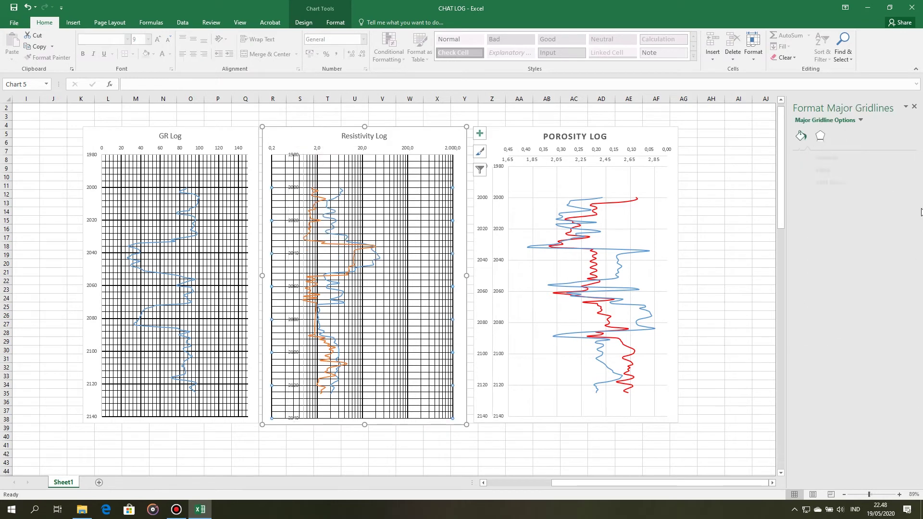
left_click(902, 246)
left_click(902, 246)
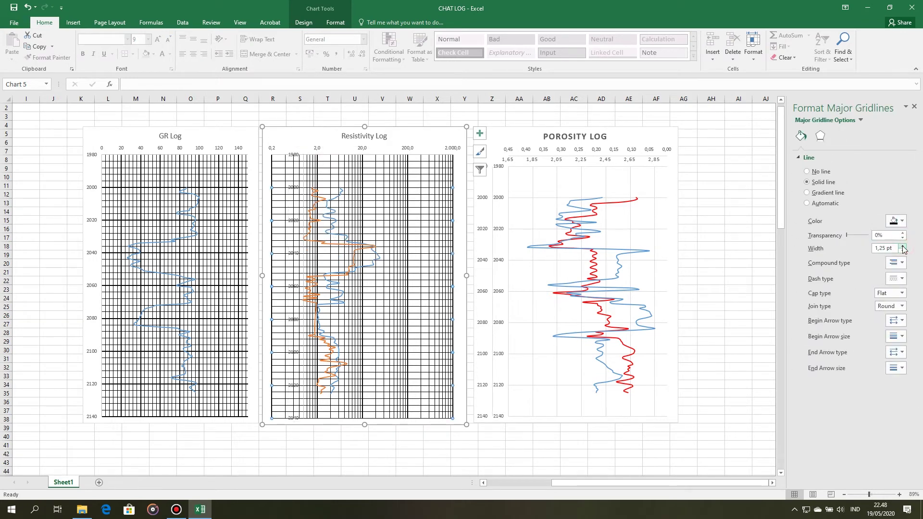
key("Escape")
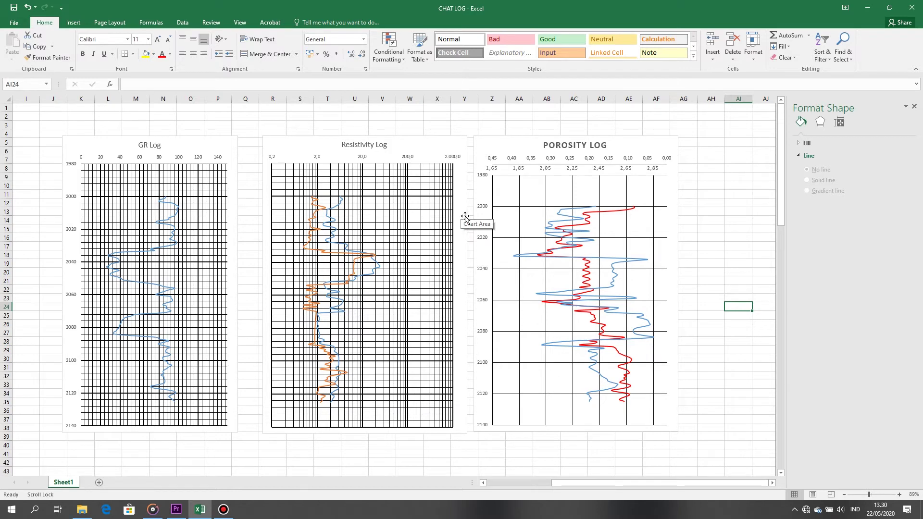
- Select the Porosity Log chart's lower horizontal axis
left_click(520, 170)
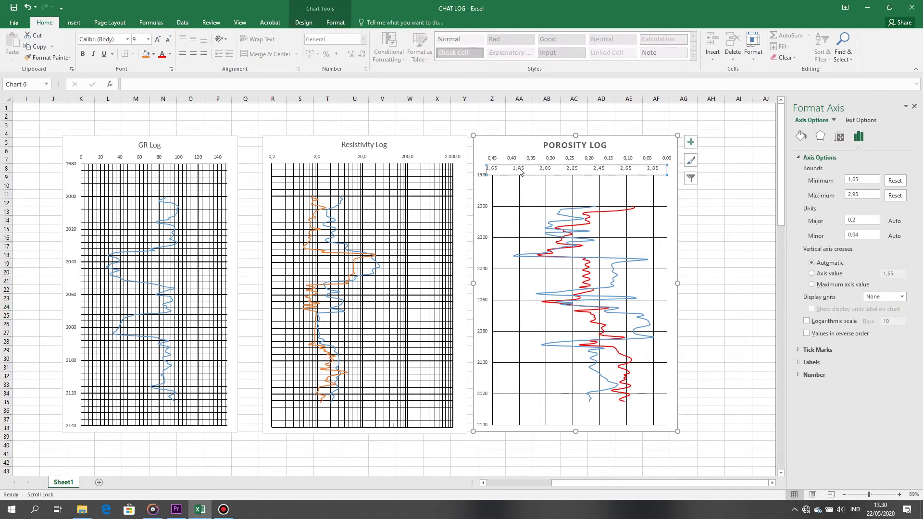
- Open Format Minor Gridlines for the Porosity Log's horizontal axis, currently set to No line
right_click(521, 171)
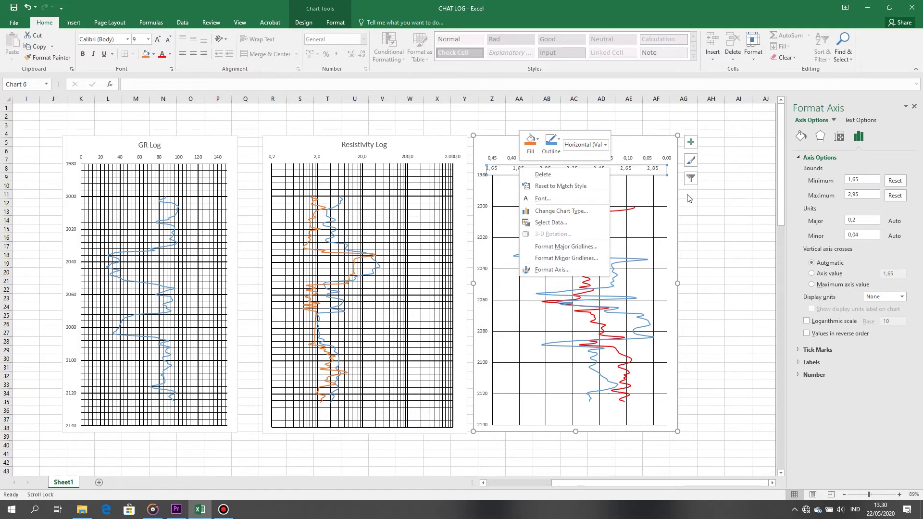
key("Escape")
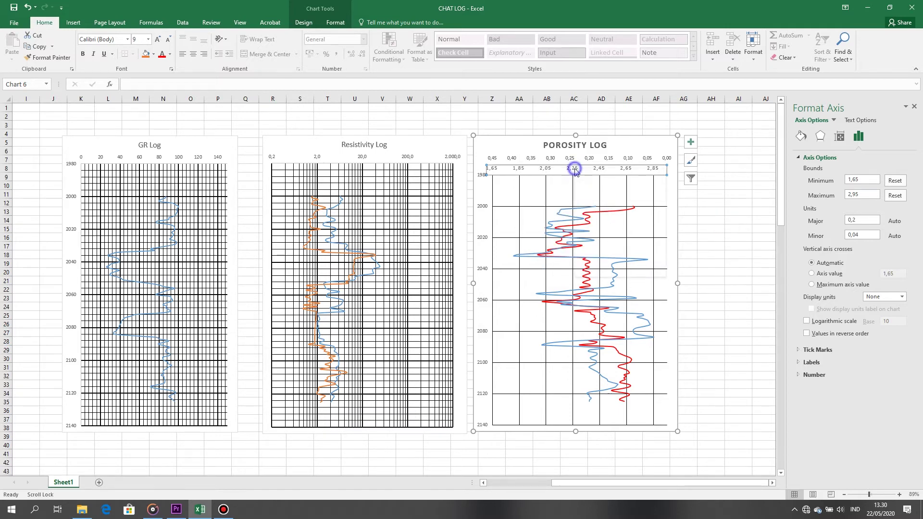
right_click(575, 171)
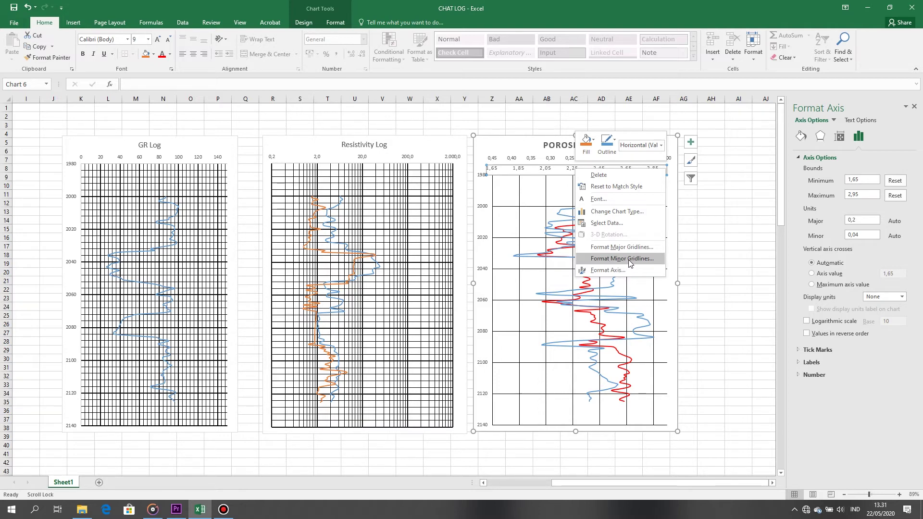
left_click(627, 259)
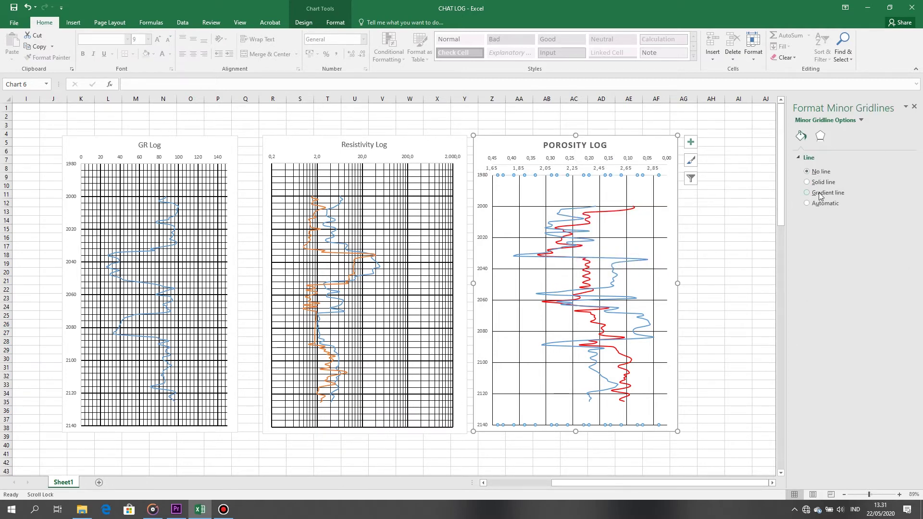
- Switch the Porosity Log's vertical minor gridlines to a solid 0,75 pt line
left_click(808, 182)
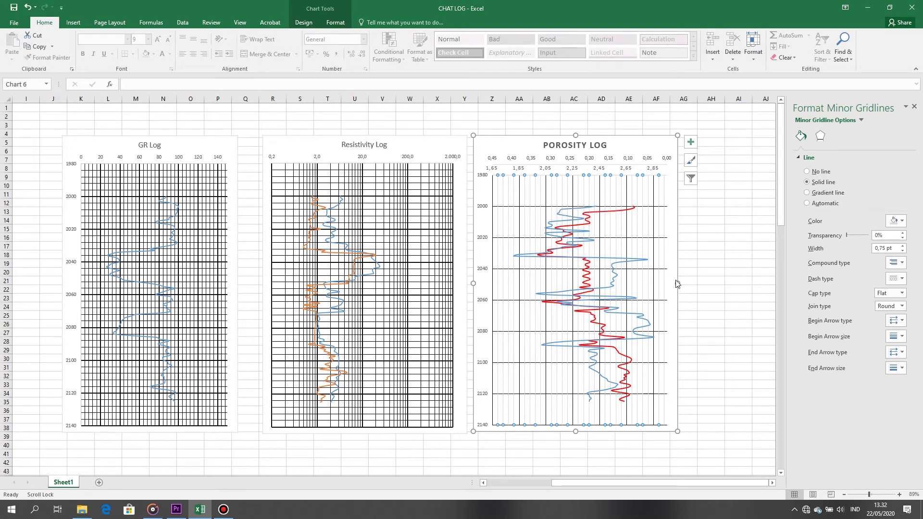
left_click(896, 225)
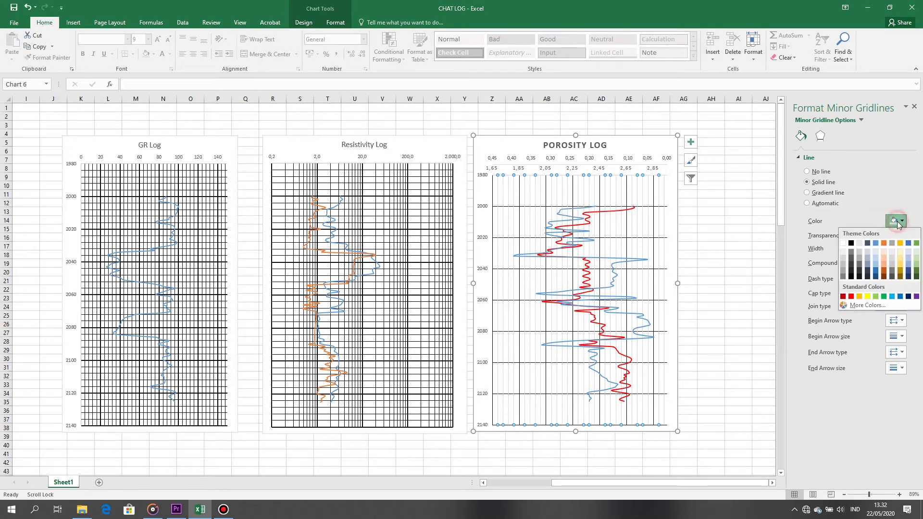
- Color the Porosity Log's vertical minor gridlines Black, Text 1
left_click(850, 244)
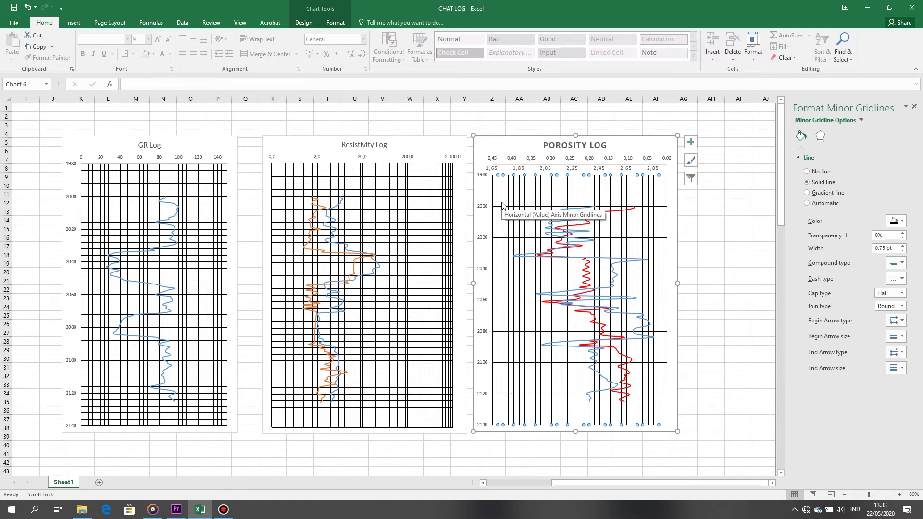
left_click(494, 169)
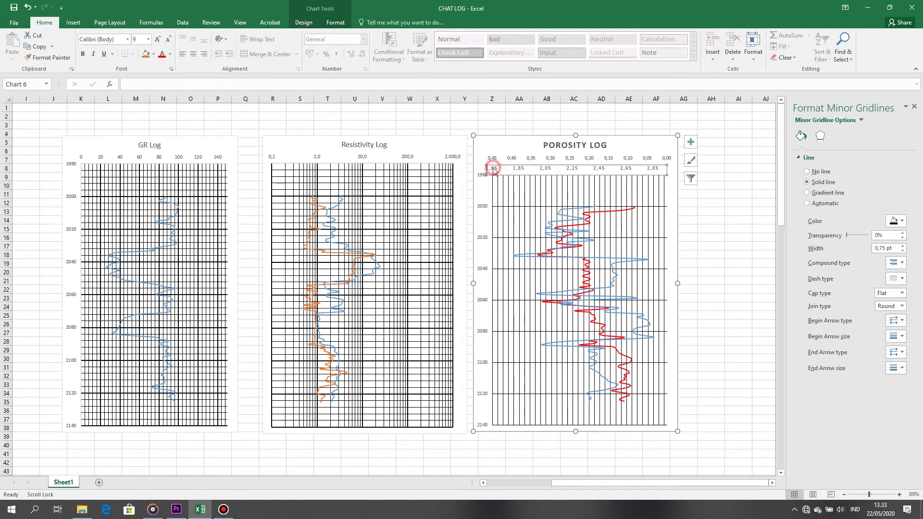
- Widen the Porosity Log's vertical major gridlines to 1,5 pt solid black
right_click(519, 169)
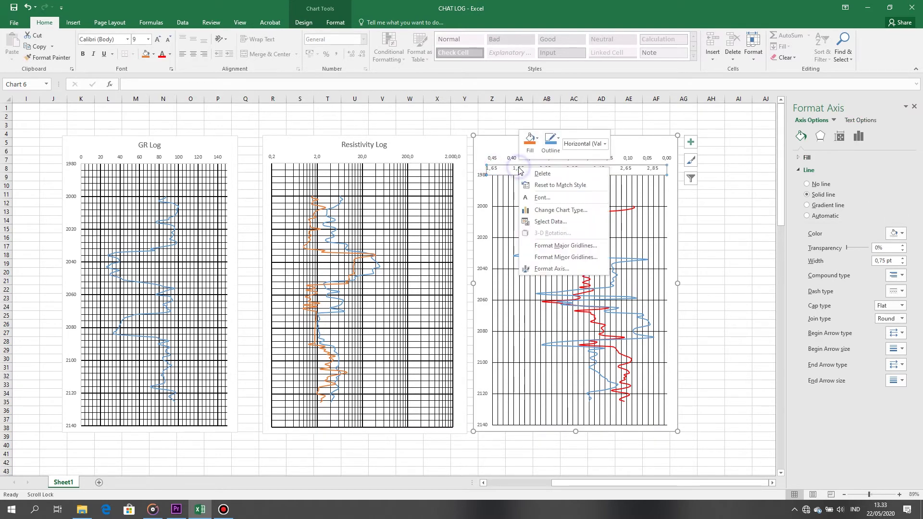
left_click(566, 246)
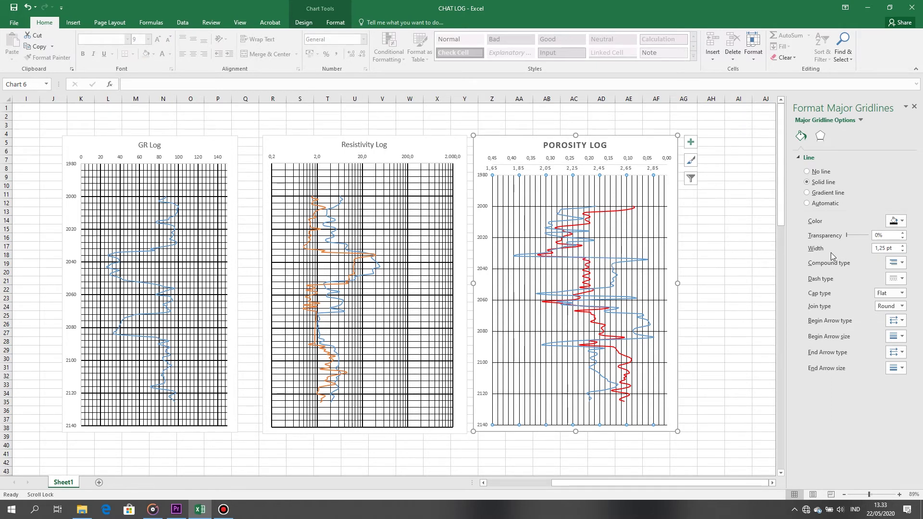
left_click(903, 246)
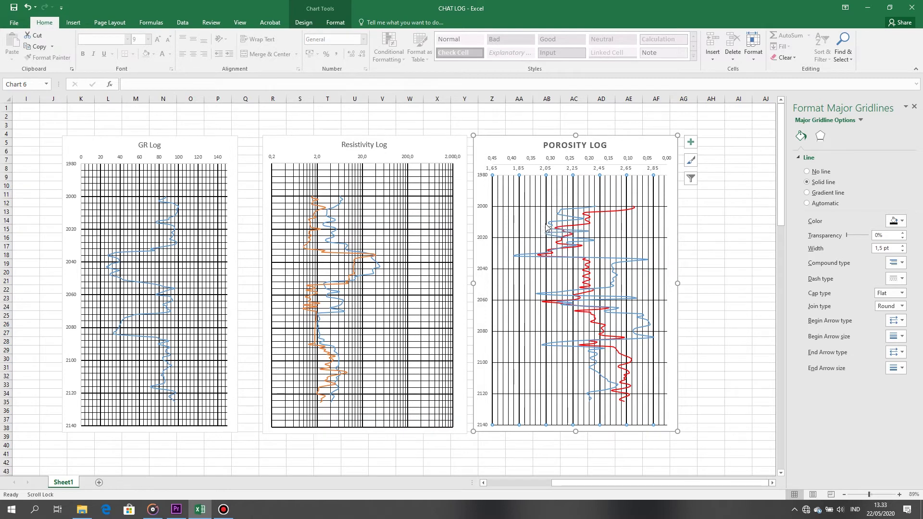
left_click(729, 246)
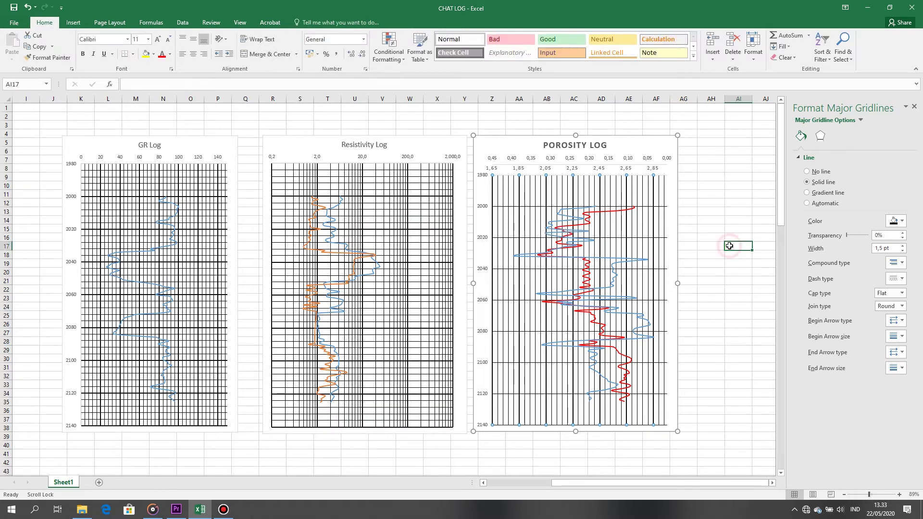
left_click(484, 208)
- Raise the depth axis major gridline width from 1 pt to 1,5 pt
right_click(484, 207)
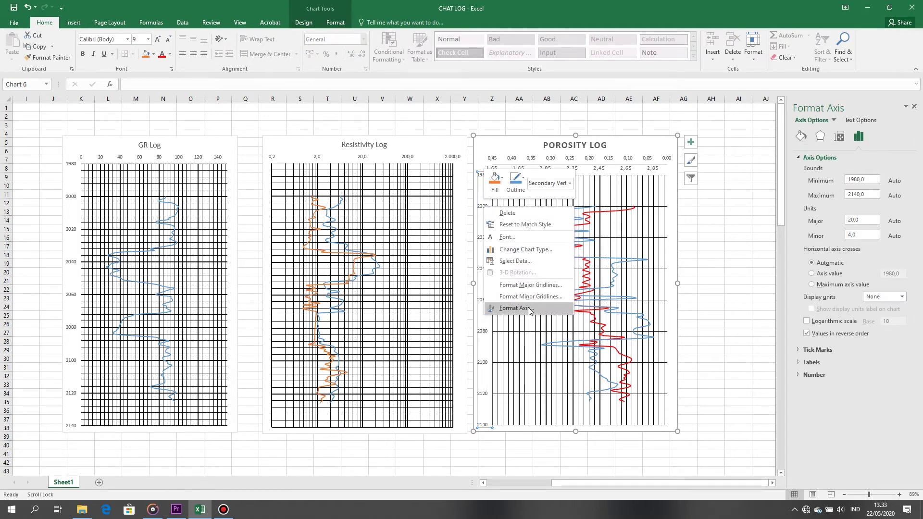
left_click(535, 285)
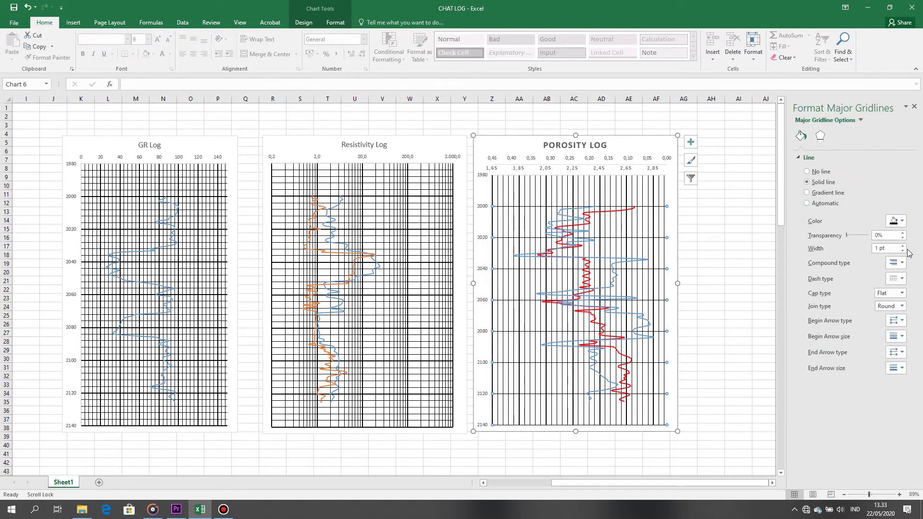
left_click(903, 246)
left_click(903, 246)
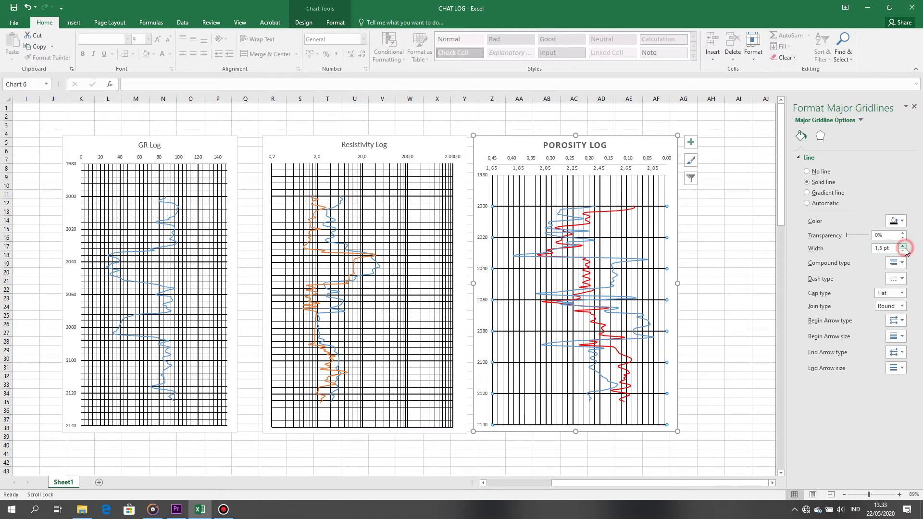
left_click(739, 247)
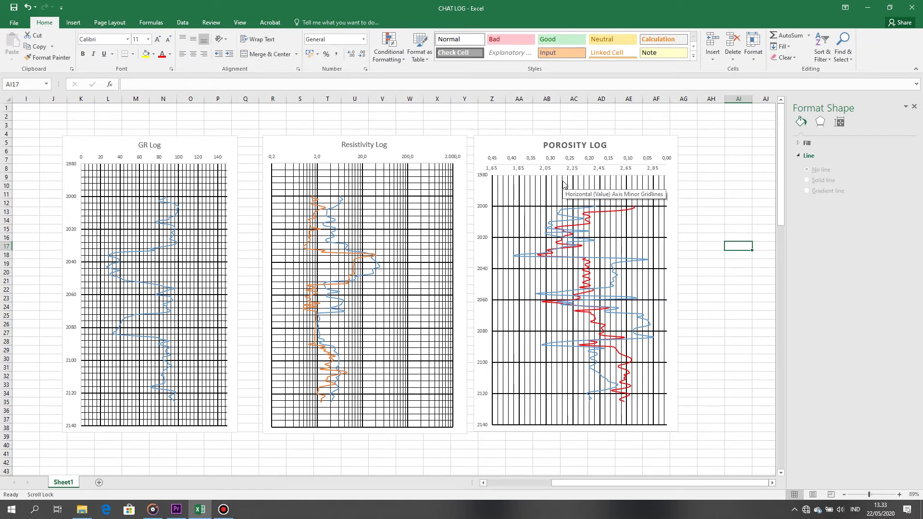
- Open Format Minor Gridlines for the Porosity Log's reversed 1980–2140 depth axis
left_click(485, 179)
right_click(485, 180)
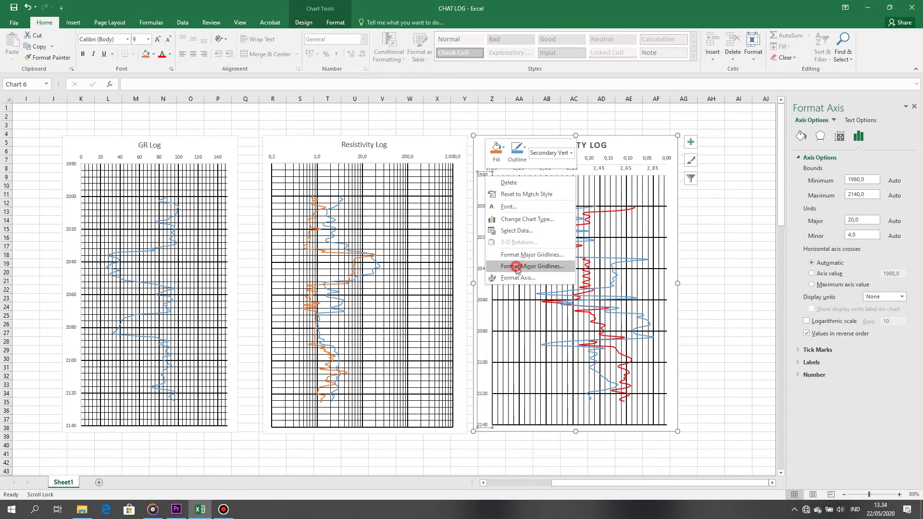
left_click(517, 267)
- Make the depth axis minor gridlines solid Black, Text 1 lines
left_click(820, 183)
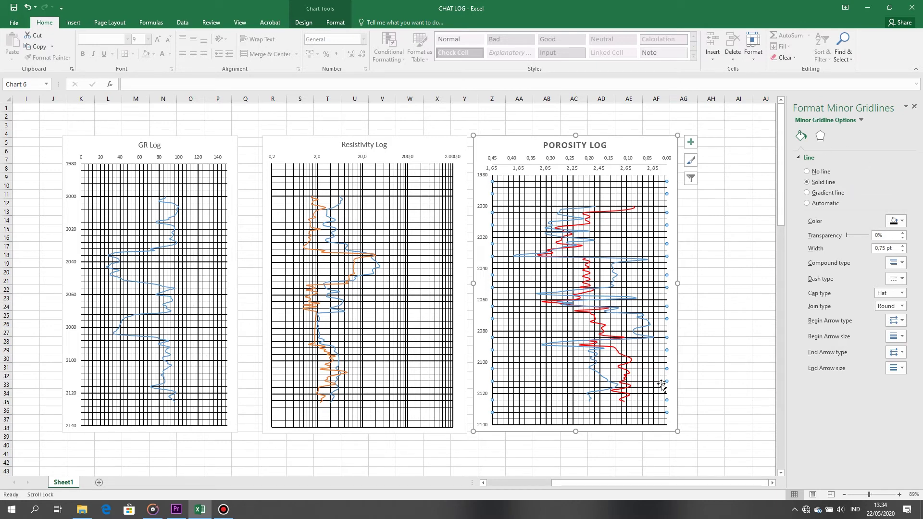
left_click(815, 174)
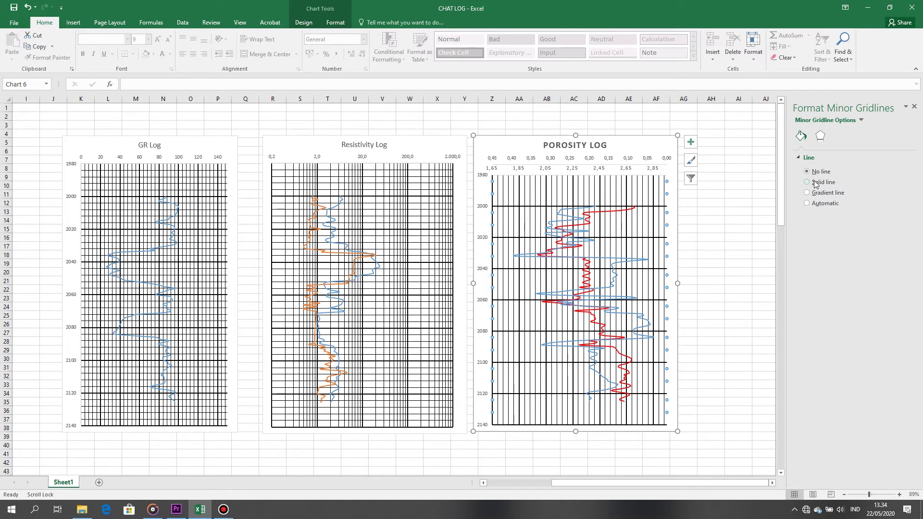
left_click(815, 184)
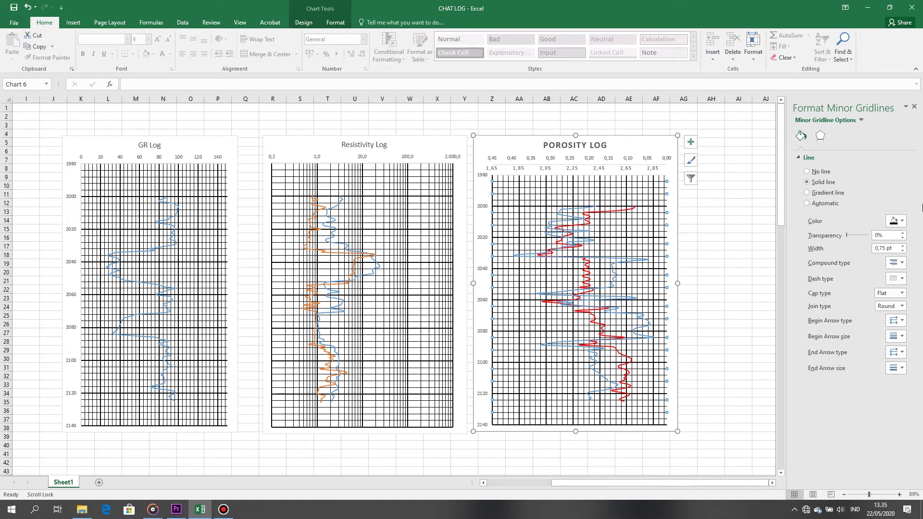
left_click(901, 220)
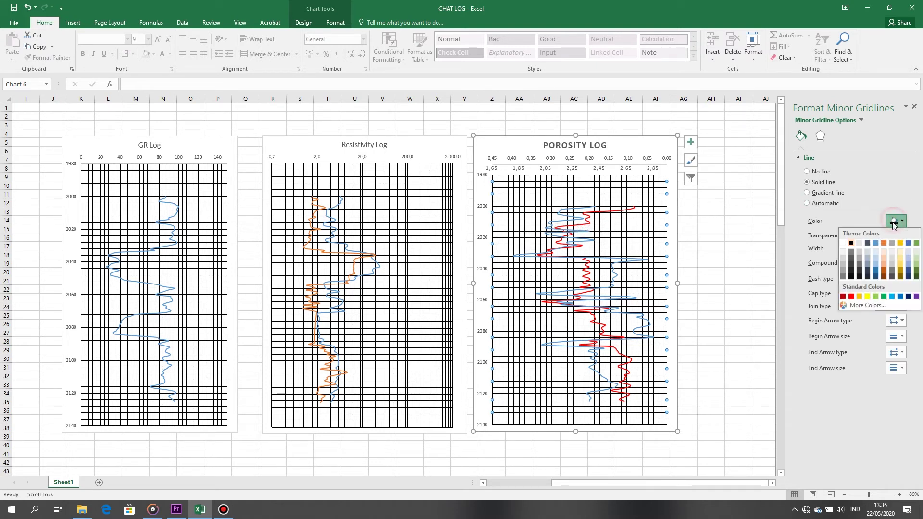
left_click(861, 245)
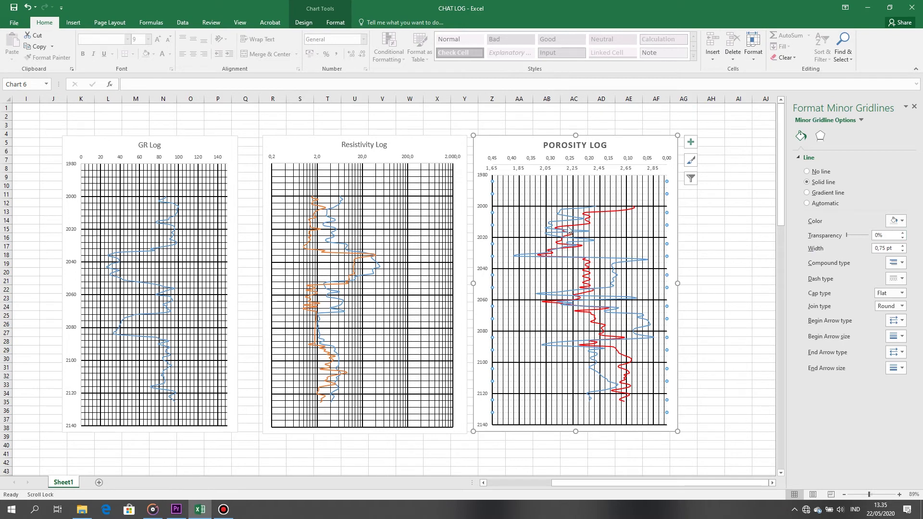
left_click(900, 221)
left_click(855, 243)
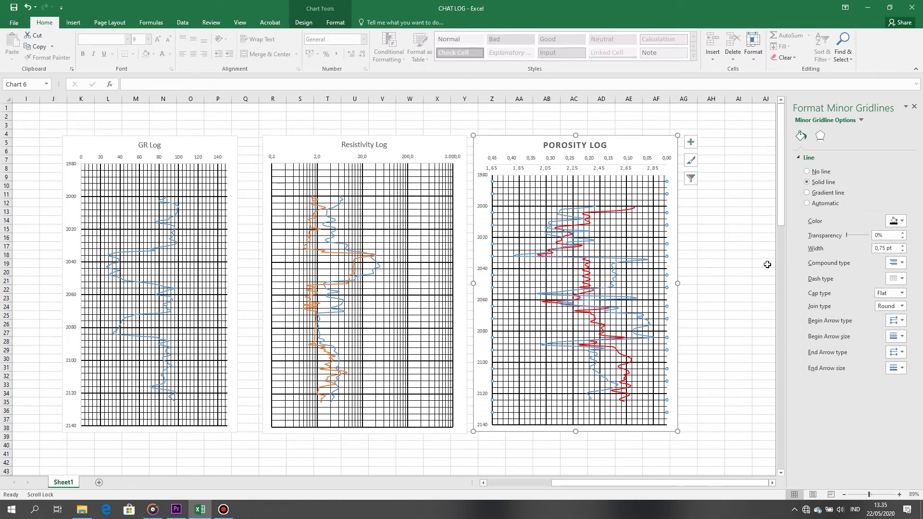
left_click(739, 276)
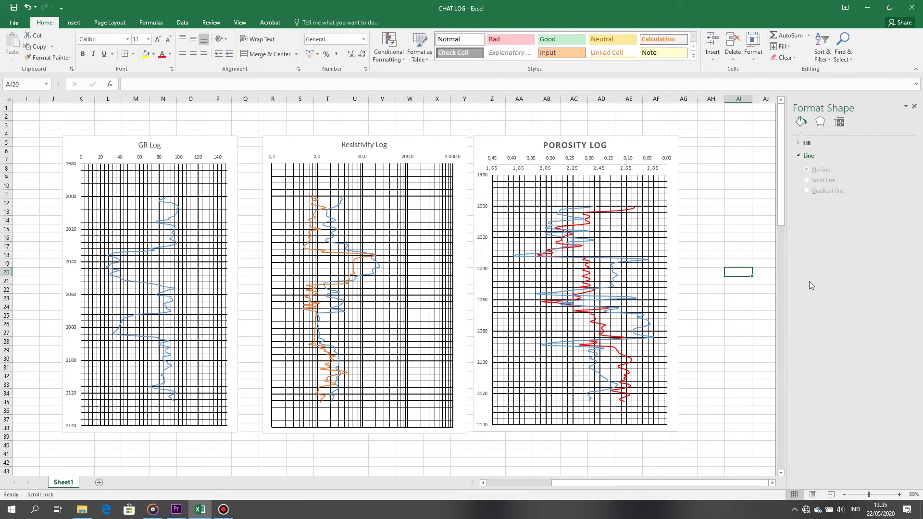